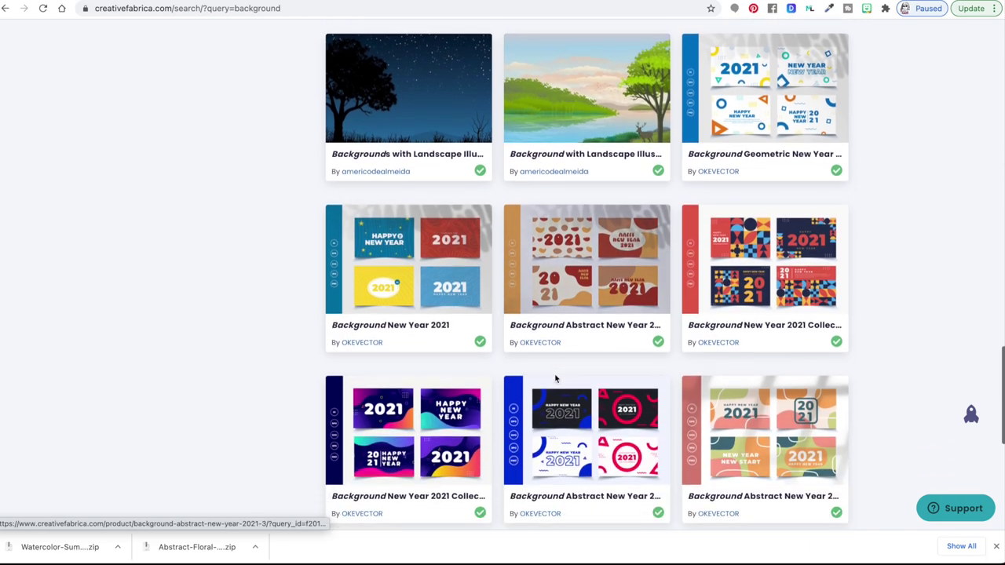
Step: Browse the Creative Fabrica search results for background graphics
{"action": "scroll", "coordinate": [555, 380], "scroll_direction": "down", "scroll_amount": 10}
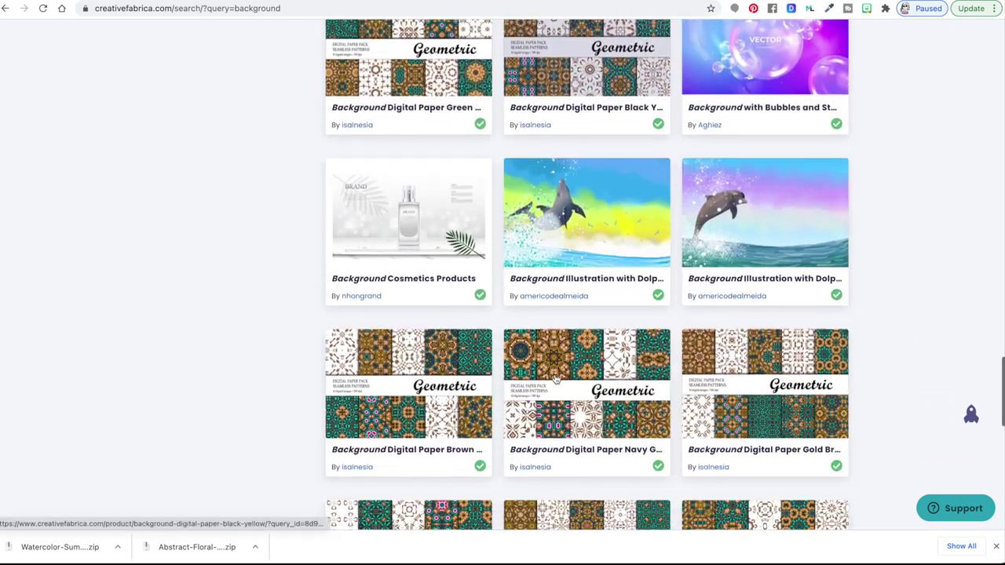
{"action": "scroll", "coordinate": [555, 379], "scroll_direction": "down", "scroll_amount": 14}
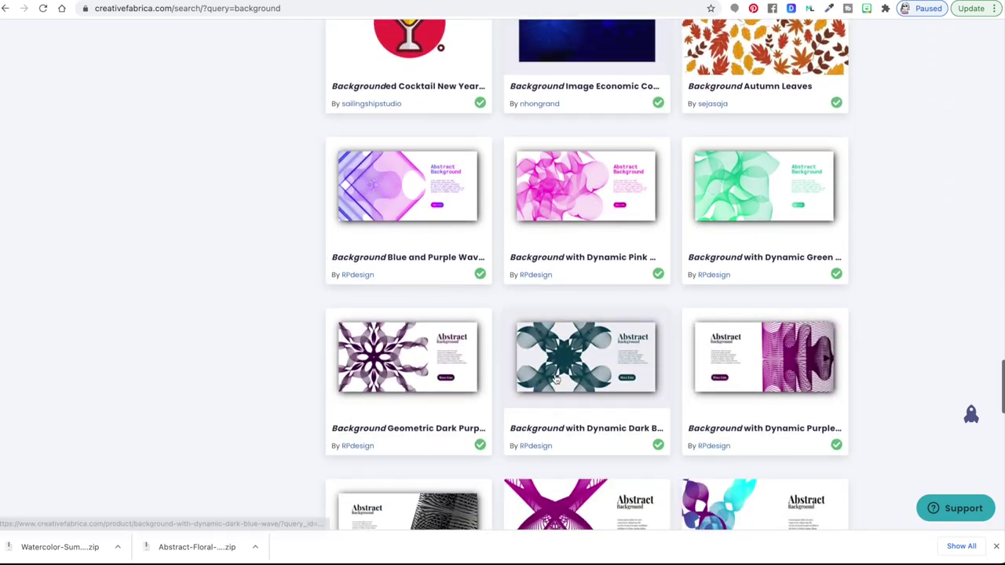
{"action": "scroll", "coordinate": [556, 379], "scroll_direction": "down", "scroll_amount": 14}
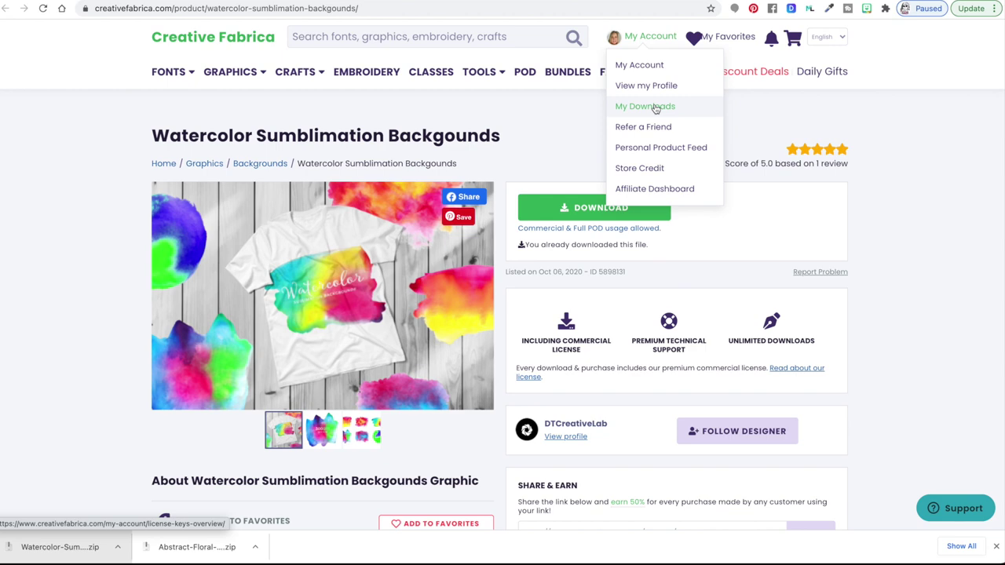
Step: Open Abstract Floral Digital Paper from the account's downloads list, view its third preview image and download the graphic
{"action": "left_click", "coordinate": [655, 108]}
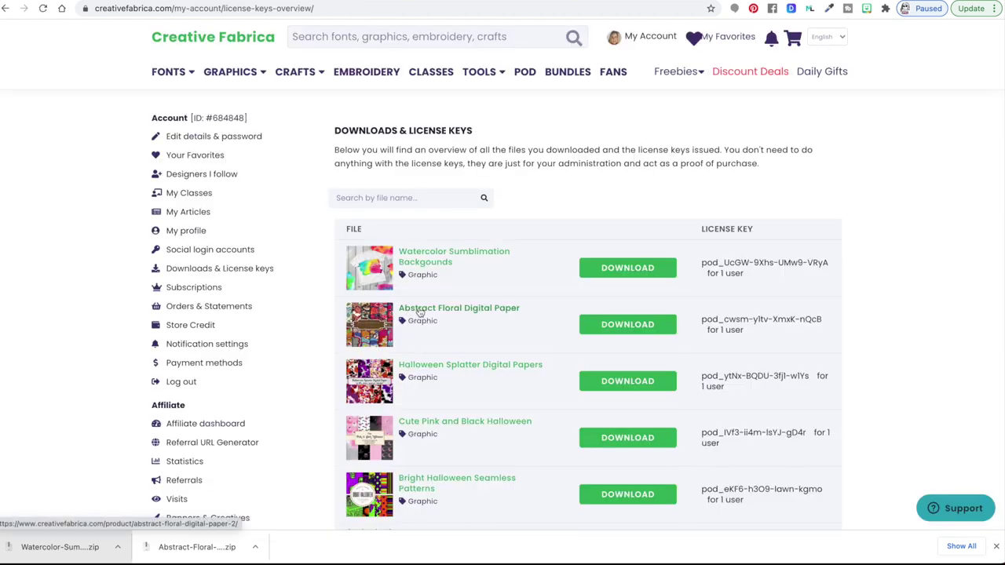
{"action": "left_click", "coordinate": [421, 312]}
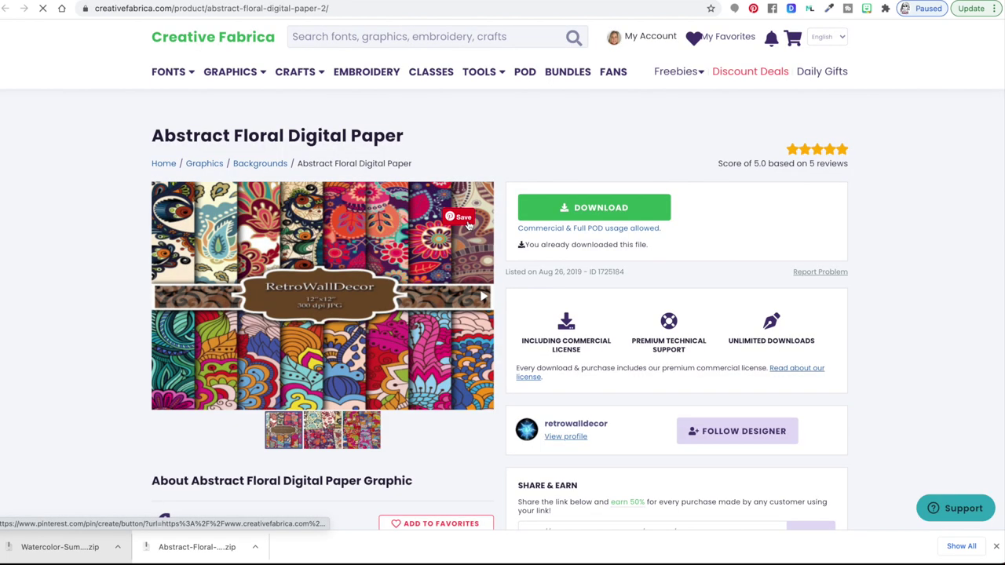
{"action": "left_click", "coordinate": [357, 431]}
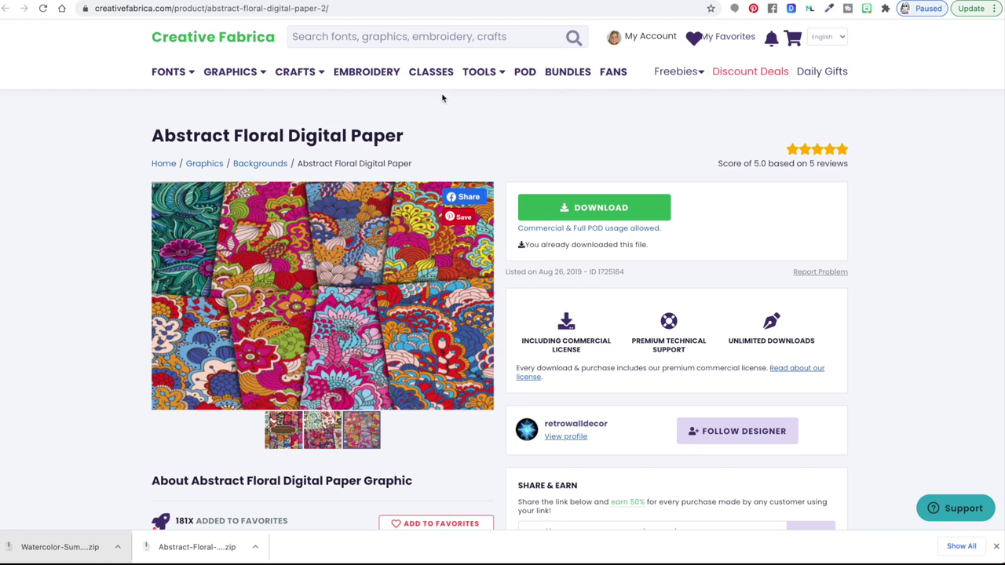
{"action": "left_click", "coordinate": [575, 214]}
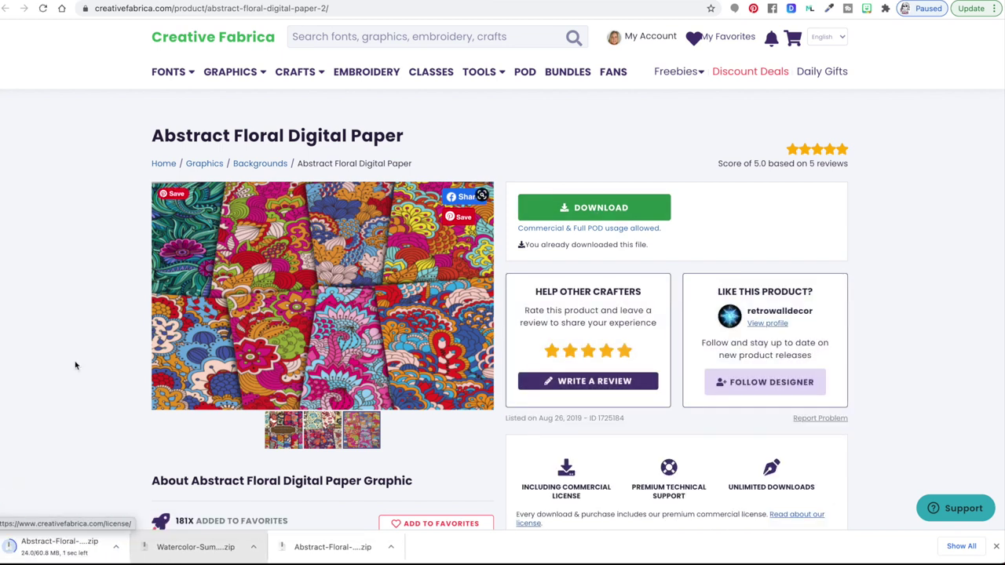
Step: Reveal the newly downloaded Abstract Floral Digital Paper zip in Finder and extract it
{"action": "left_click", "coordinate": [118, 548]}
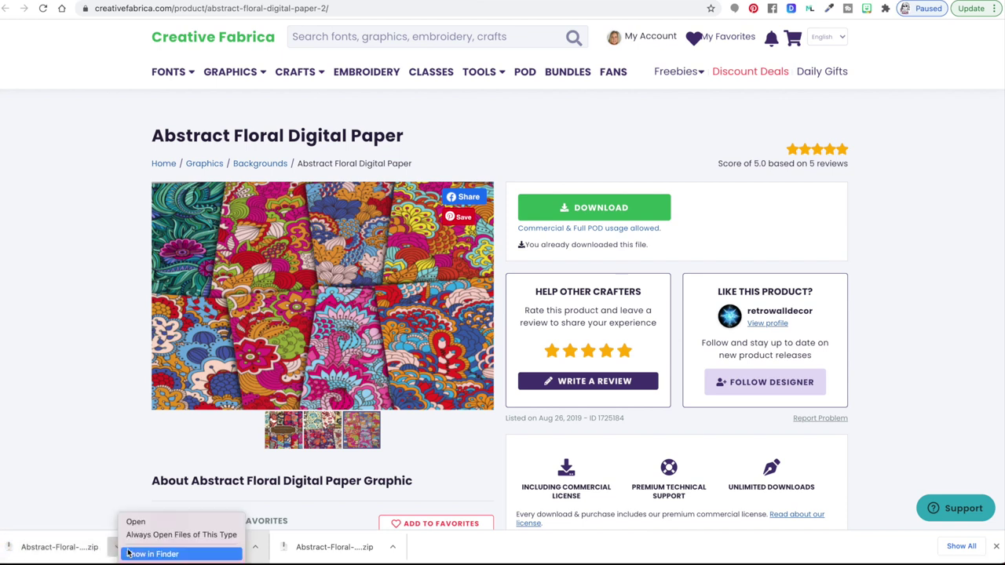
{"action": "left_click", "coordinate": [150, 554]}
{"action": "double_click", "coordinate": [548, 233]}
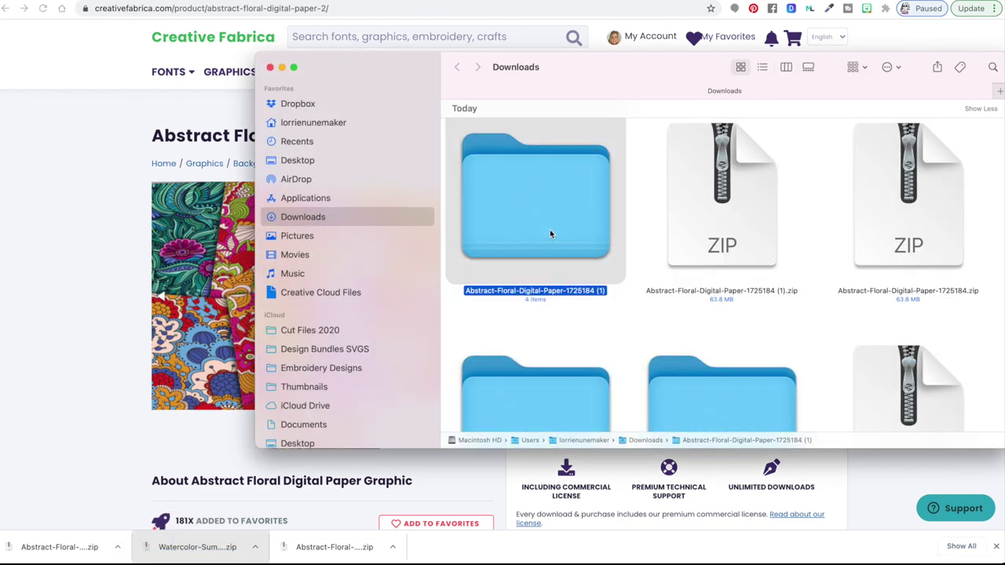
Step: Extract Watercolor-Sumblimation-Backgounds-5898131.zip in the Downloads folder and close the Finder window
{"action": "scroll", "coordinate": [550, 229], "scroll_direction": "down", "scroll_amount": 2}
{"action": "scroll", "coordinate": [552, 228], "scroll_direction": "down", "scroll_amount": 2}
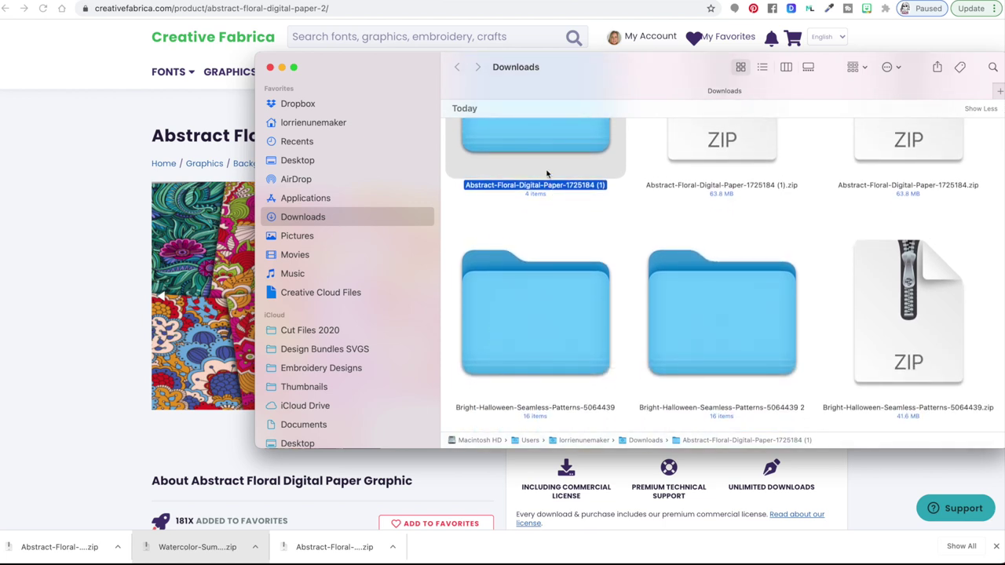
{"action": "scroll", "coordinate": [547, 174], "scroll_direction": "up", "scroll_amount": 1}
{"action": "scroll", "coordinate": [547, 174], "scroll_direction": "down", "scroll_amount": 2}
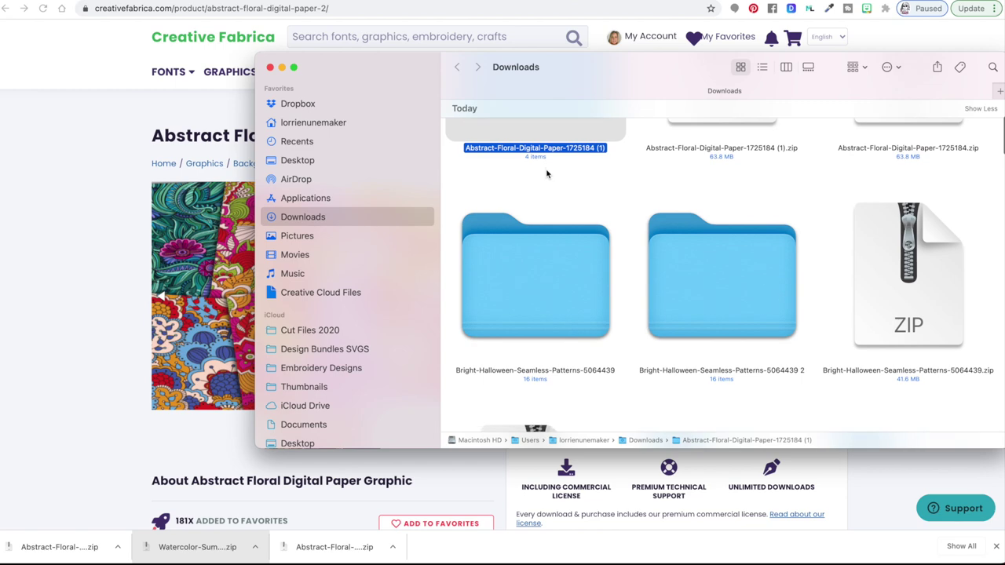
{"action": "scroll", "coordinate": [547, 173], "scroll_direction": "down", "scroll_amount": 6}
{"action": "left_click", "coordinate": [688, 303]}
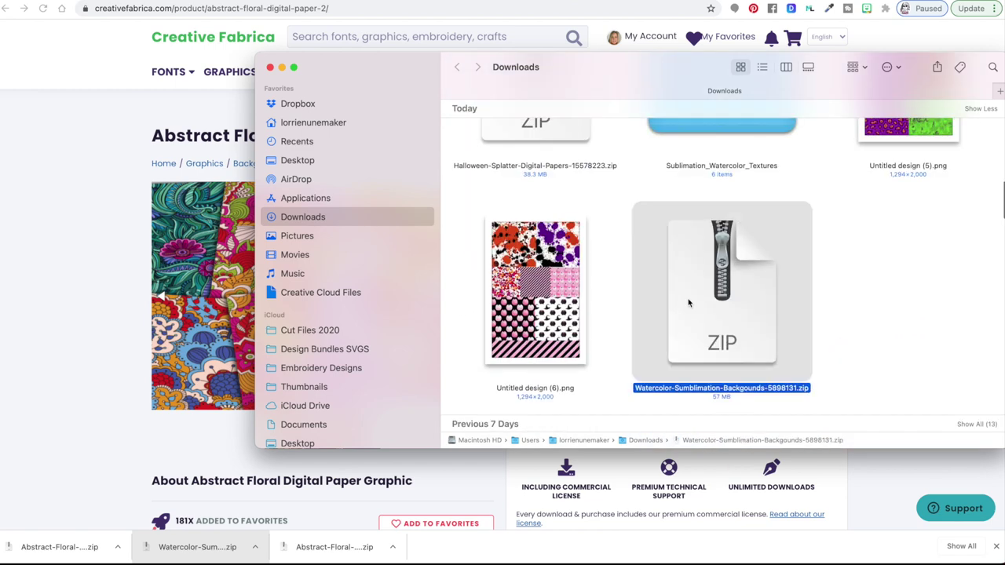
{"action": "double_click", "coordinate": [688, 303]}
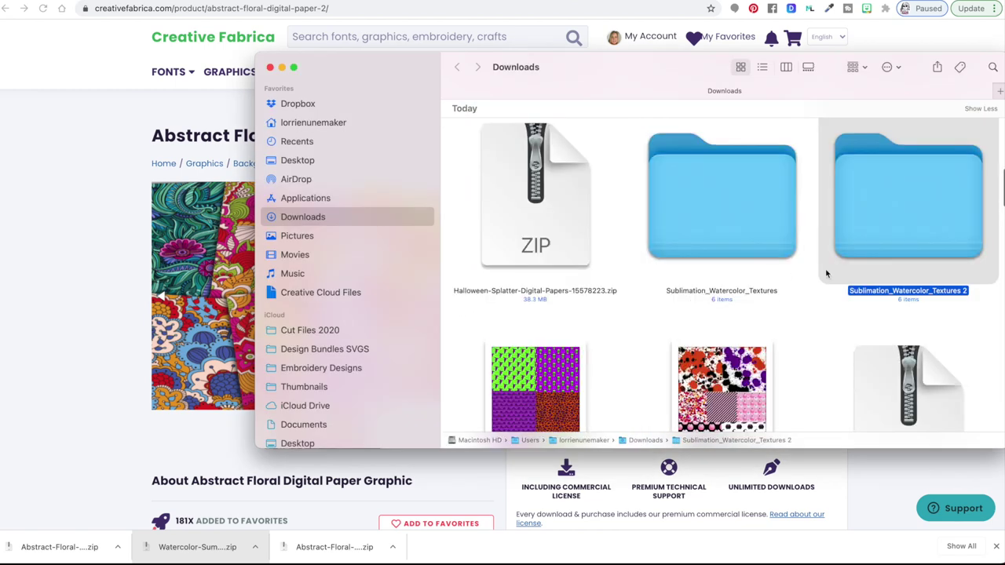
{"action": "scroll", "coordinate": [884, 243], "scroll_direction": "up", "scroll_amount": 1}
{"action": "scroll", "coordinate": [888, 272], "scroll_direction": "up", "scroll_amount": 8}
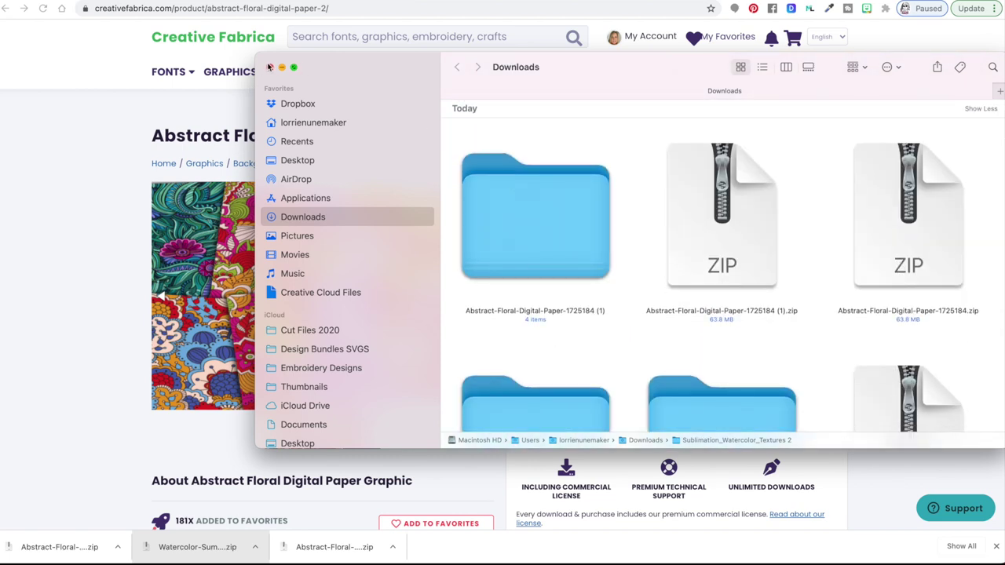
{"action": "left_click", "coordinate": [270, 68]}
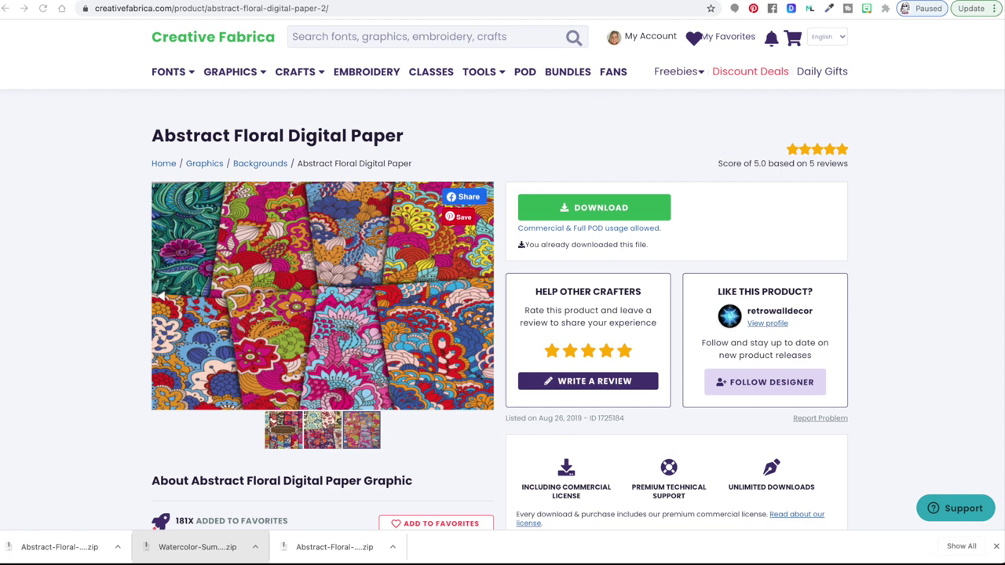
Step: Switch to Canva and create a new custom-size design 8.5 in wide by 11 in high
{"action": "key", "text": "ctrl+Tab"}
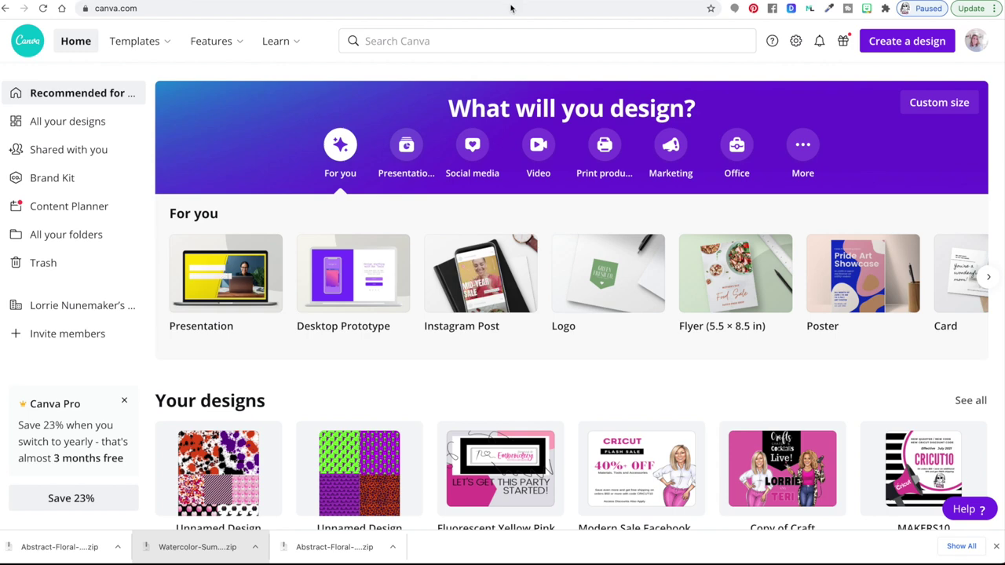
{"action": "mouse_move", "coordinate": [131, 36]}
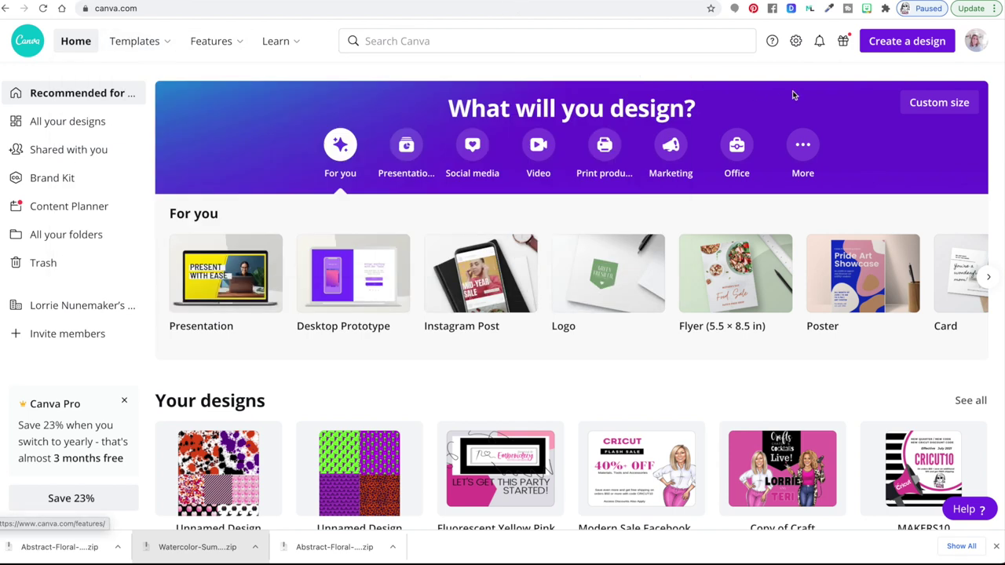
{"action": "left_click", "coordinate": [938, 104]}
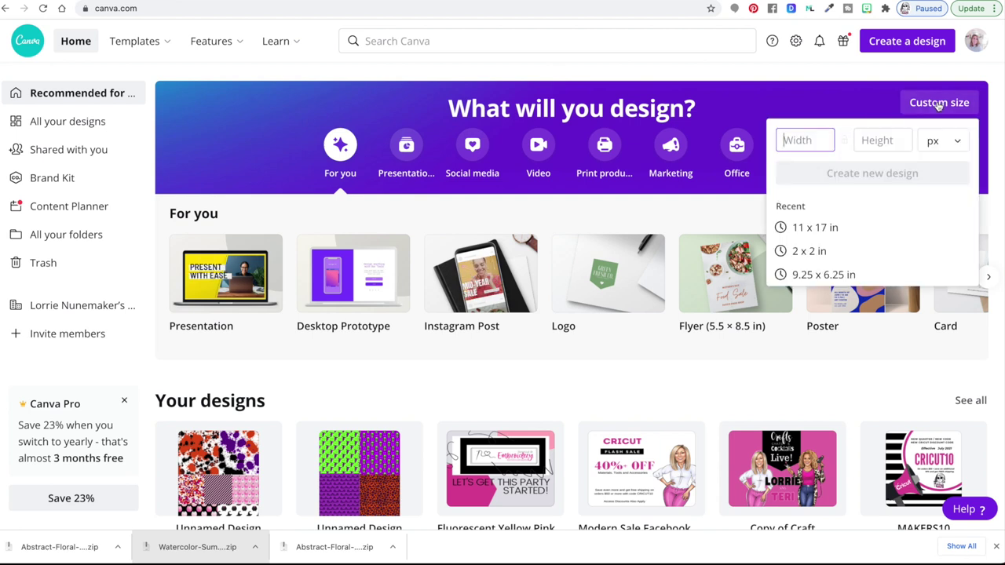
{"action": "left_click", "coordinate": [956, 140]}
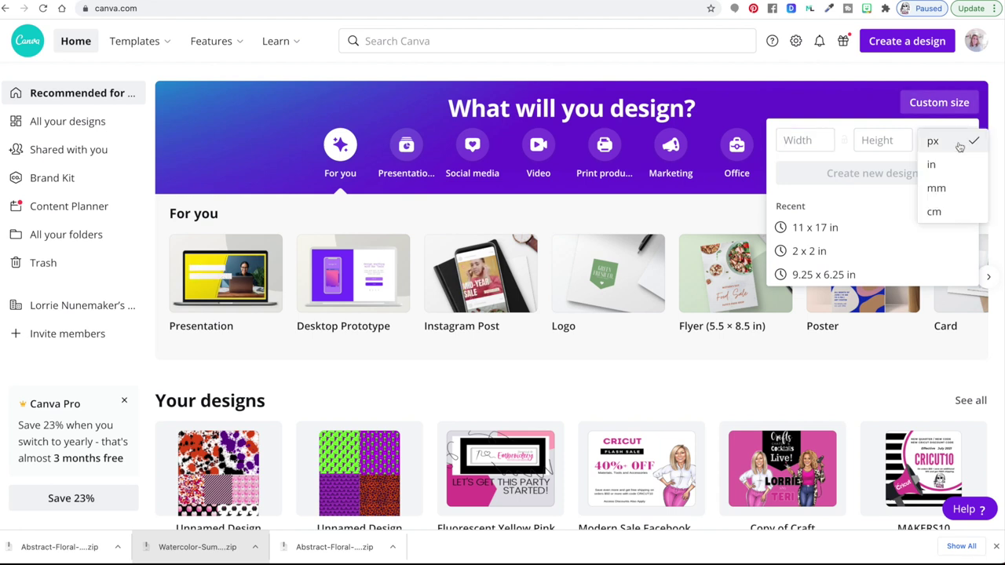
{"action": "left_click", "coordinate": [928, 162]}
{"action": "left_click", "coordinate": [798, 140]}
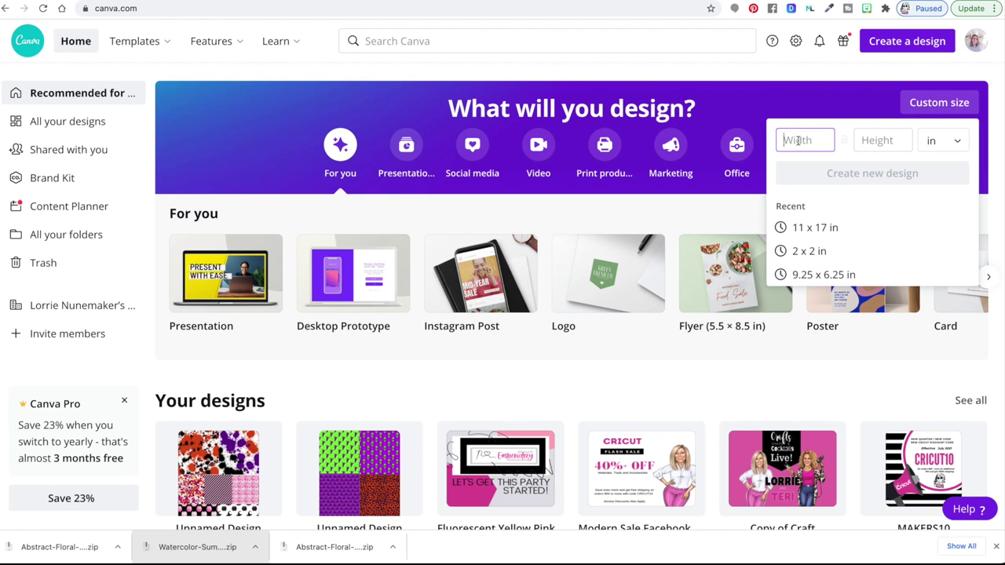
{"action": "type", "text": "8.5"}
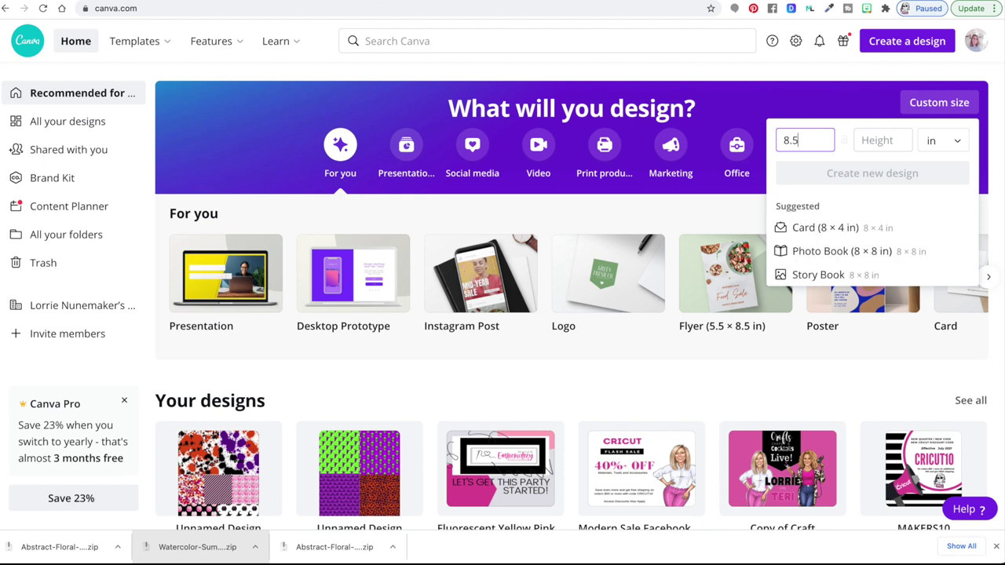
{"action": "left_click", "coordinate": [883, 140]}
{"action": "type", "text": "11"}
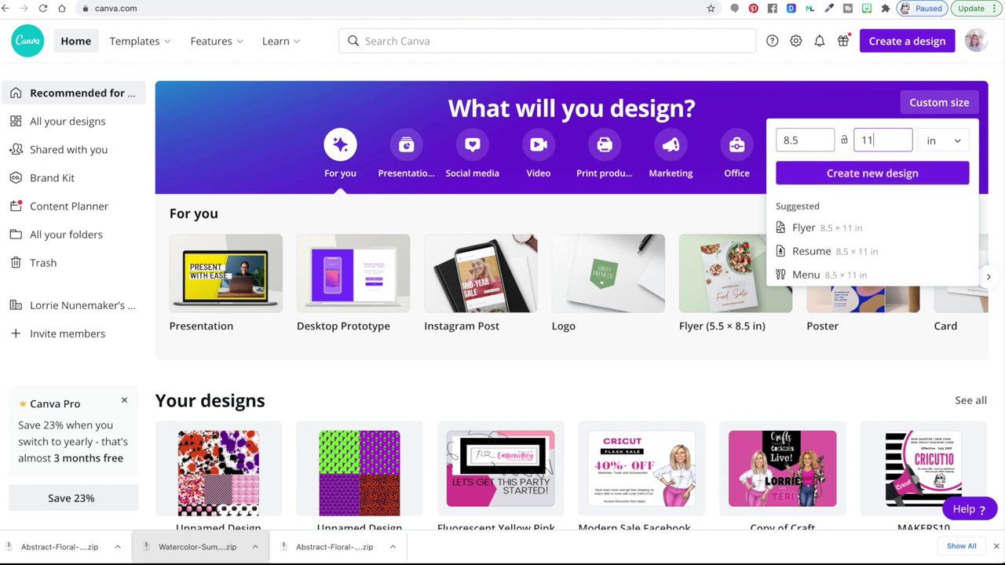
{"action": "left_click", "coordinate": [889, 175]}
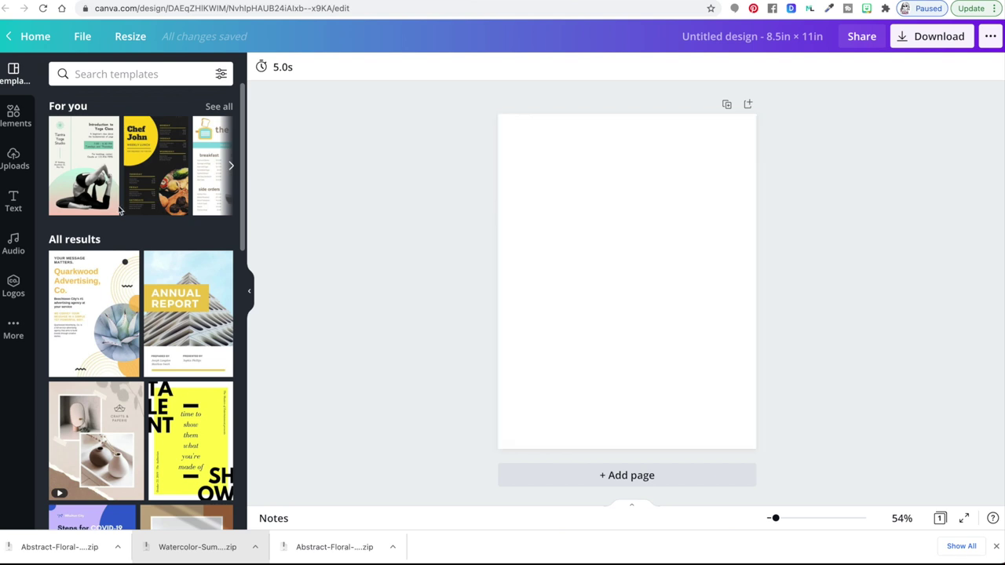
Step: Upload sublimation watercolor texture PNGs 3, 5 and 6 from the extracted Sublimation_Watercolor_Textures folder
{"action": "left_click", "coordinate": [13, 160]}
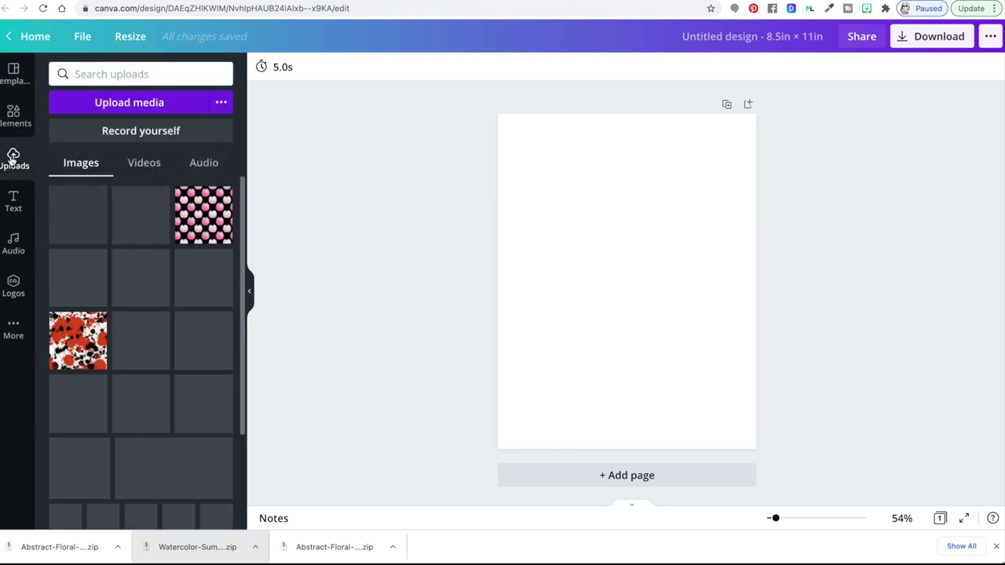
{"action": "left_click", "coordinate": [100, 106]}
{"action": "double_click", "coordinate": [301, 144]}
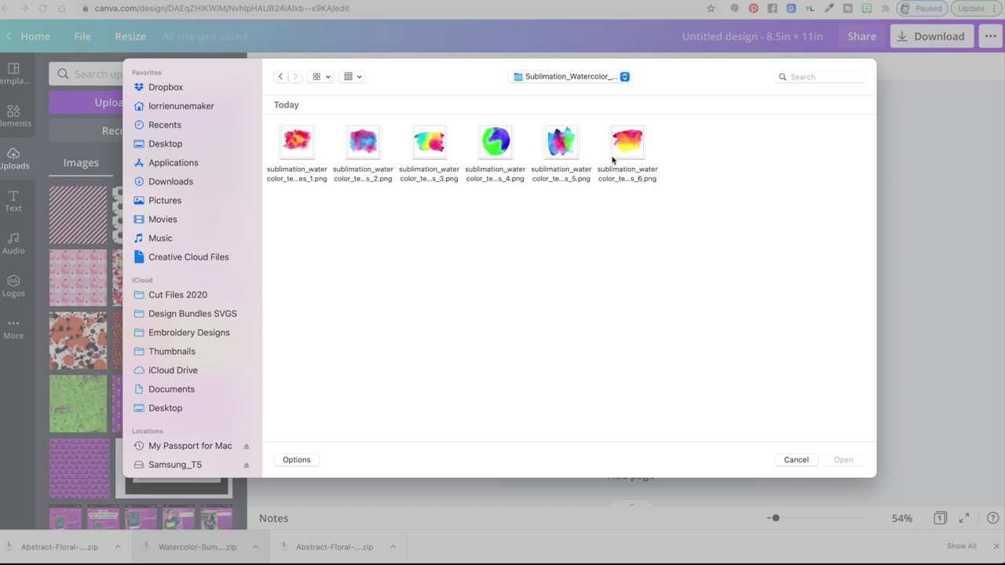
{"action": "left_click", "coordinate": [630, 144]}
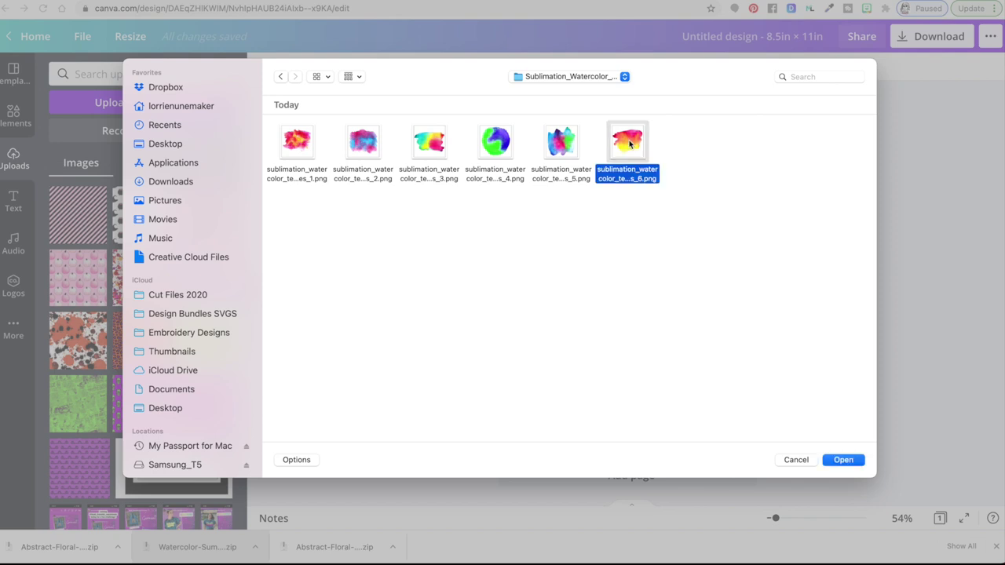
{"action": "left_click", "coordinate": [566, 145], "text": "shift"}
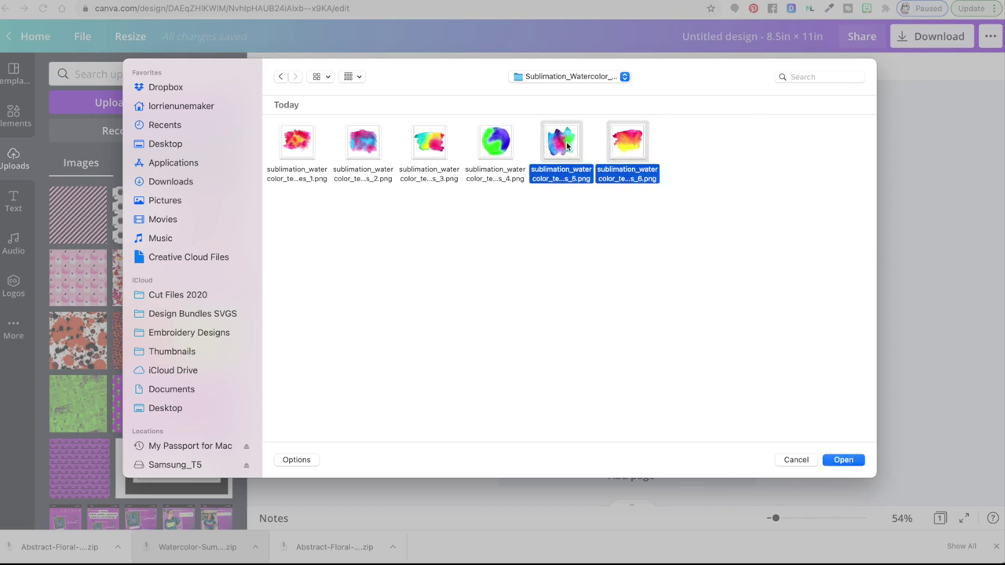
{"action": "left_click", "coordinate": [432, 148], "text": "super"}
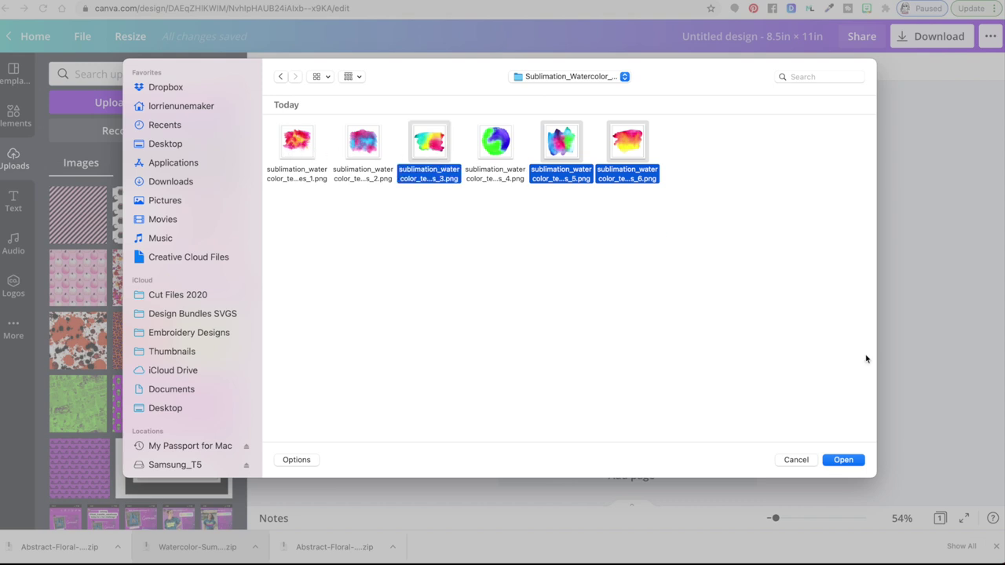
{"action": "left_click", "coordinate": [844, 460]}
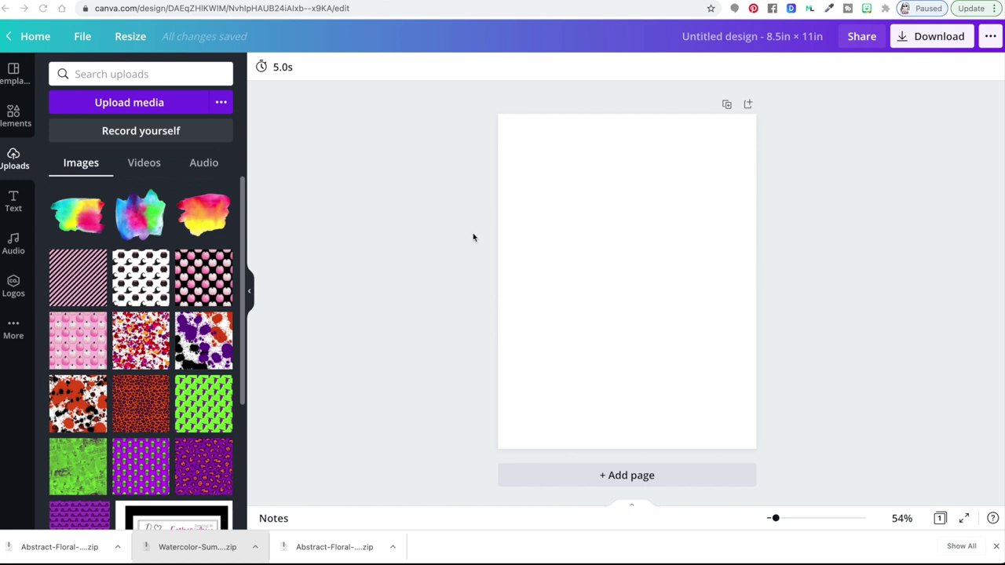
Step: Upload seamless floral pattern JPGs 18, 19 and 20 from the 4N2 folder inside the extracted Abstract-Floral-Digital folder in Downloads
{"action": "left_click", "coordinate": [152, 107]}
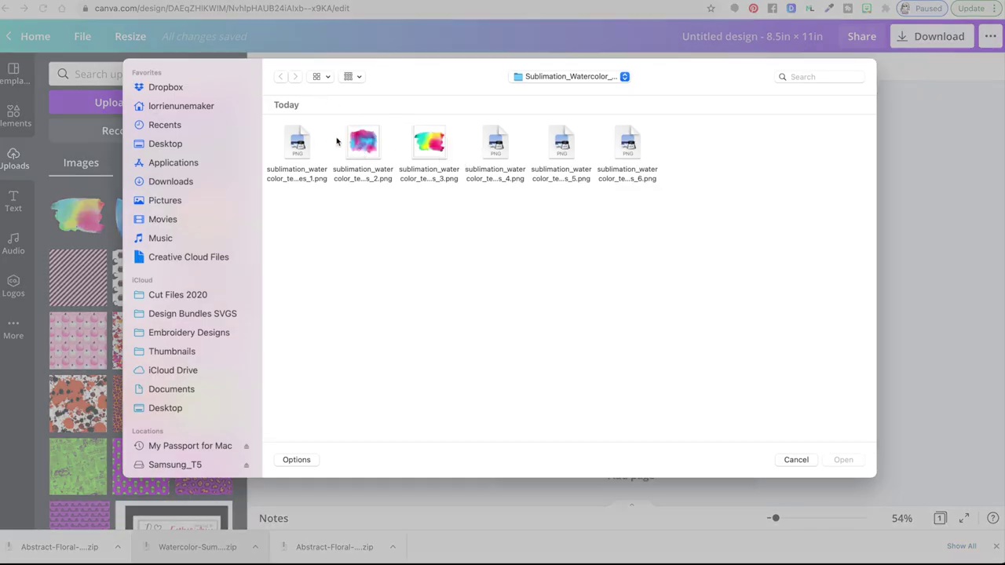
{"action": "left_click", "coordinate": [161, 181]}
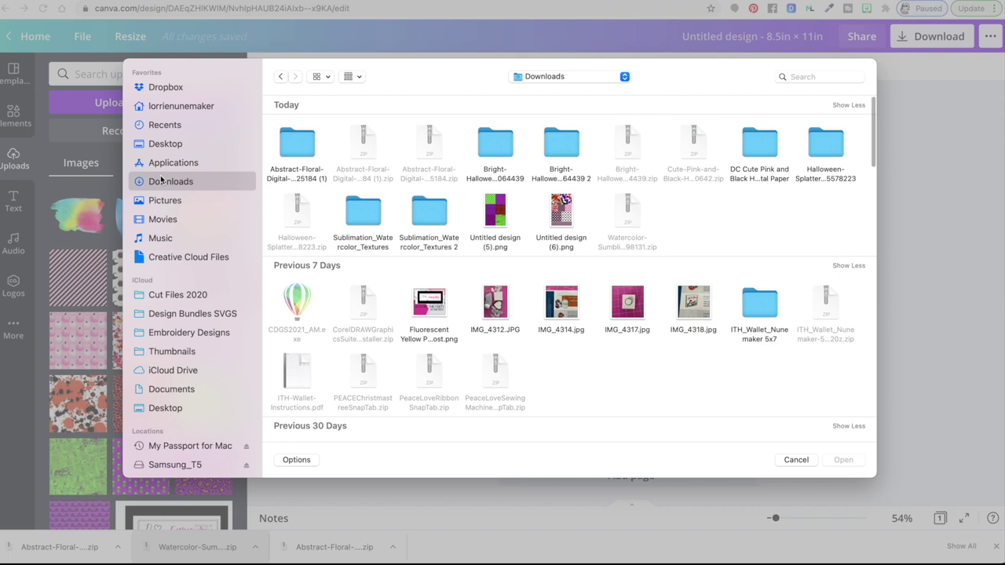
{"action": "double_click", "coordinate": [303, 147]}
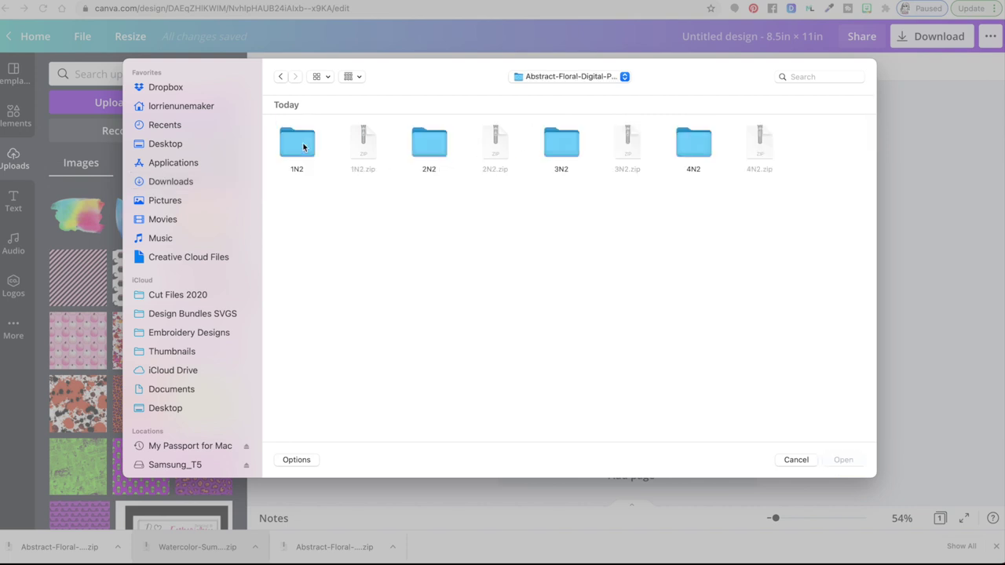
{"action": "double_click", "coordinate": [691, 142]}
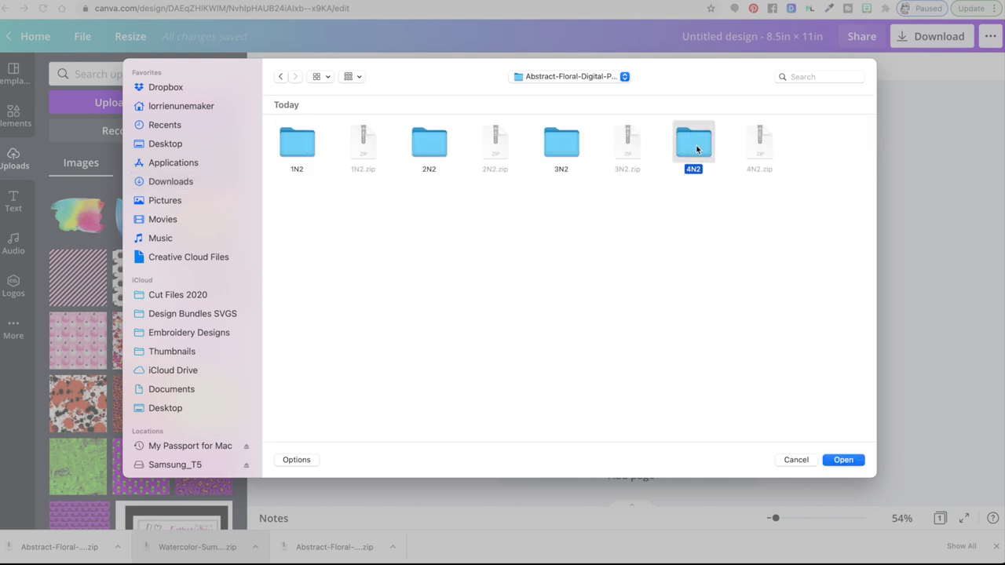
{"action": "left_click", "coordinate": [437, 148]}
{"action": "left_click", "coordinate": [363, 141], "text": "shift"}
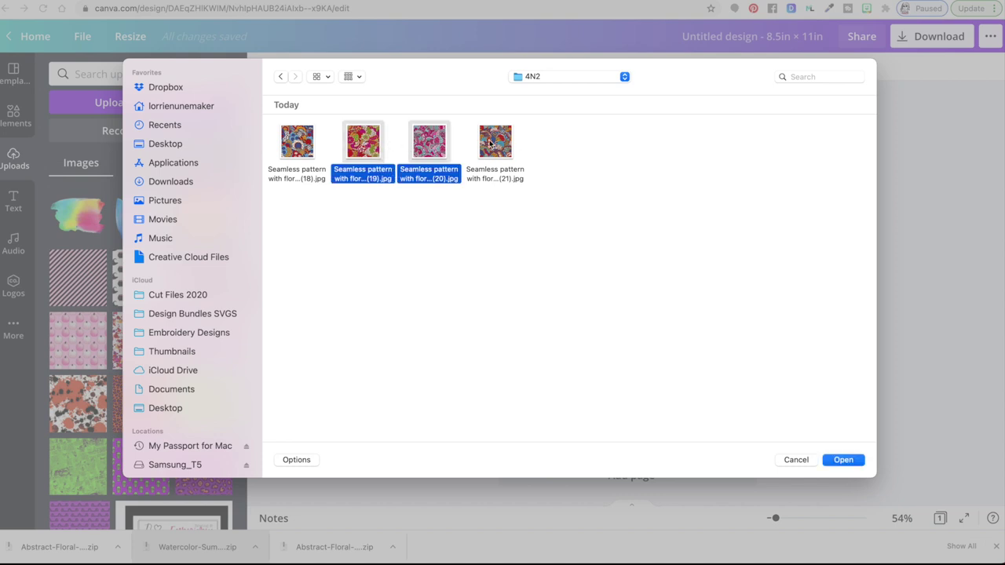
{"action": "left_click", "coordinate": [306, 146], "text": "shift"}
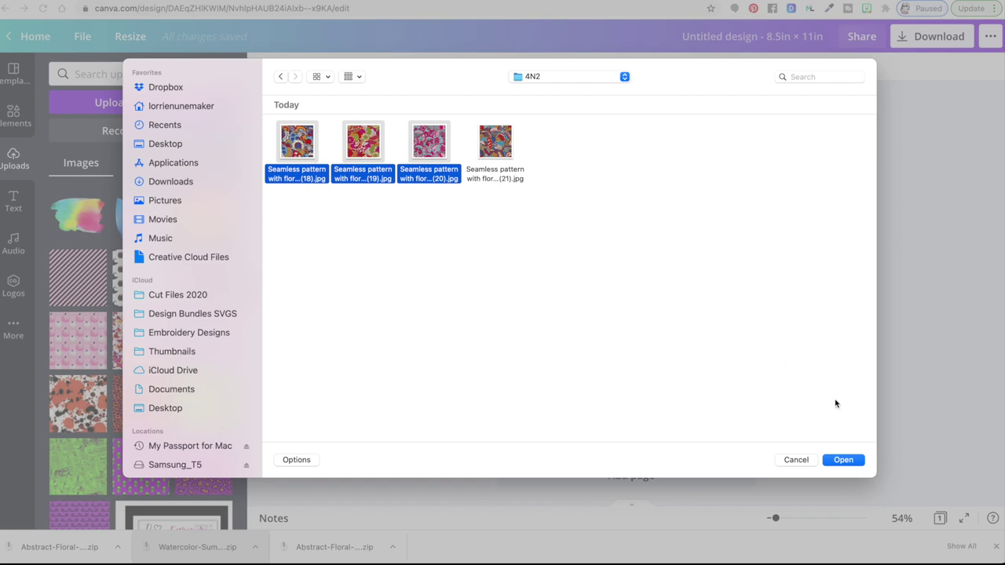
{"action": "left_click", "coordinate": [843, 460]}
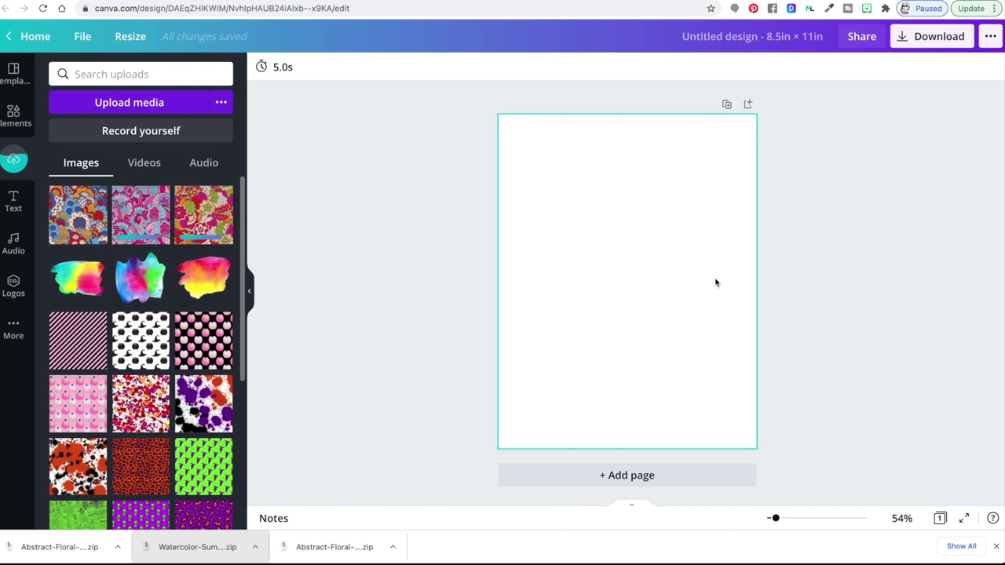
Step: Add the teal, yellow and pink watercolor texture to the page and fit it near the upper-left corner
{"action": "left_click", "coordinate": [79, 288]}
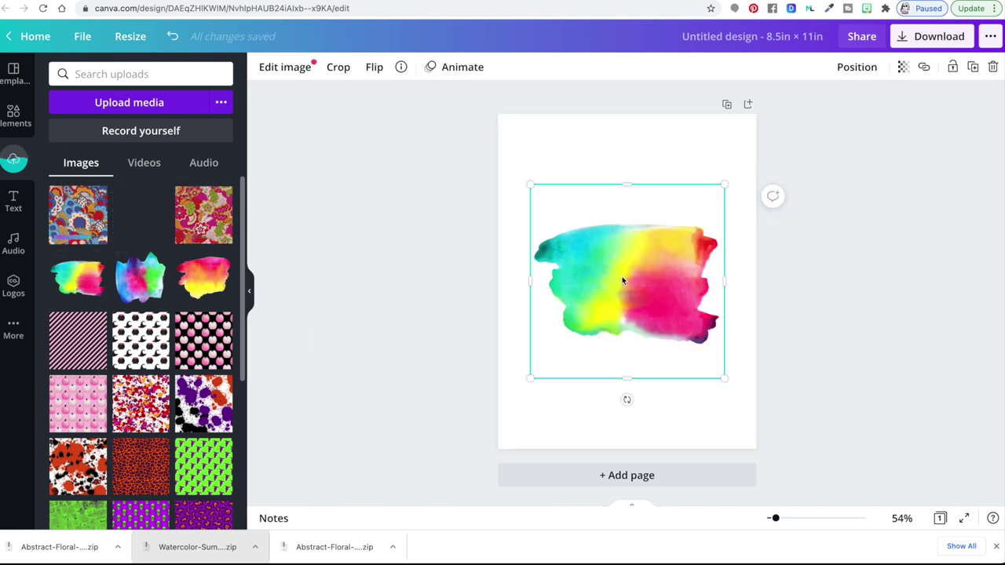
{"action": "left_click_drag", "start_coordinate": [625, 281], "coordinate": [602, 196]}
{"action": "left_click_drag", "start_coordinate": [679, 272], "coordinate": [726, 314]}
{"action": "left_click_drag", "start_coordinate": [680, 233], "coordinate": [657, 218]}
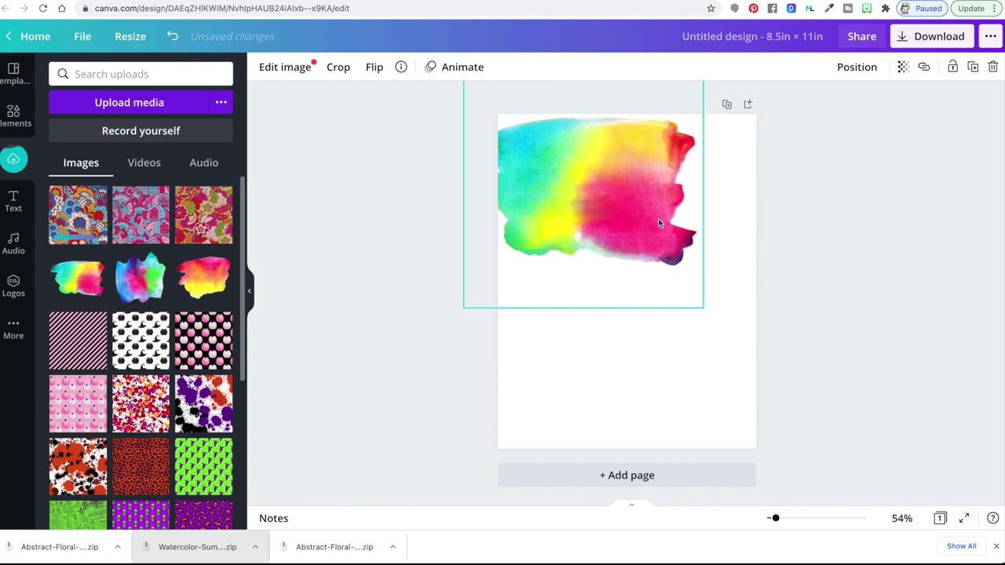
{"action": "left_click_drag", "start_coordinate": [702, 308], "coordinate": [651, 255]}
{"action": "left_click_drag", "start_coordinate": [615, 199], "coordinate": [634, 211]}
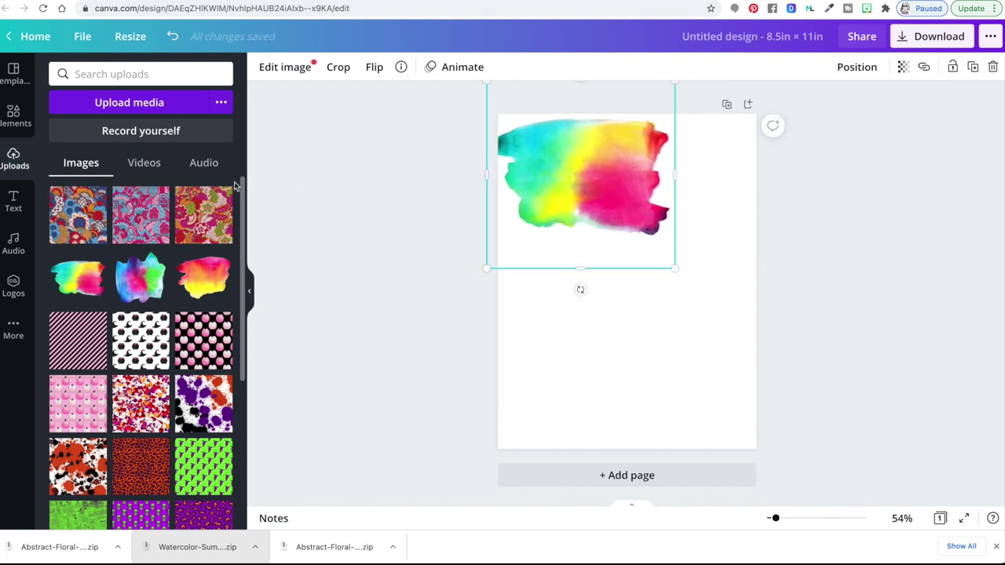
Step: Add the blue, pink and green watercolor texture, shrink it and place it in the page's upper-right corner
{"action": "left_click", "coordinate": [148, 287]}
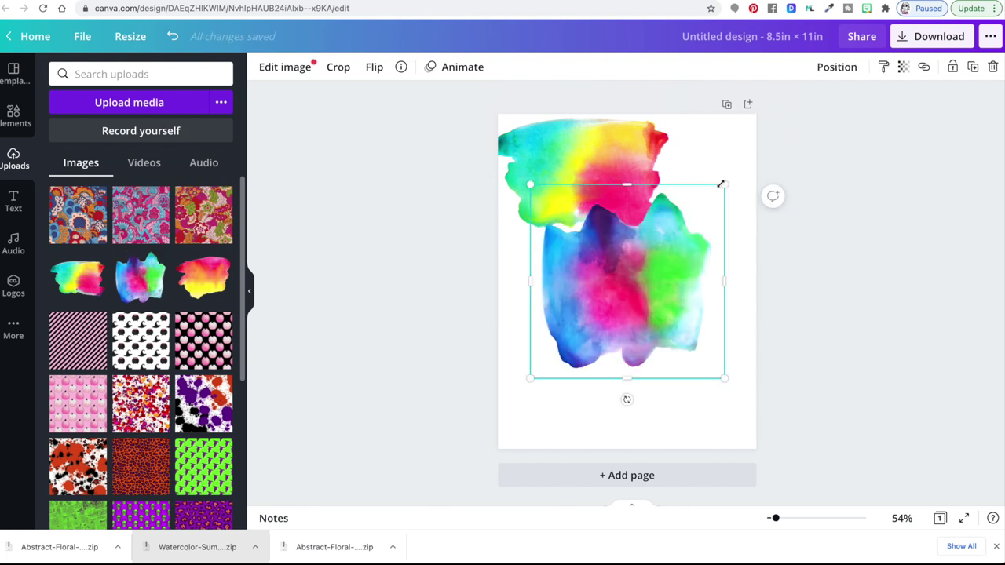
{"action": "left_click_drag", "start_coordinate": [715, 188], "coordinate": [664, 245]}
{"action": "left_click_drag", "start_coordinate": [609, 319], "coordinate": [721, 190]}
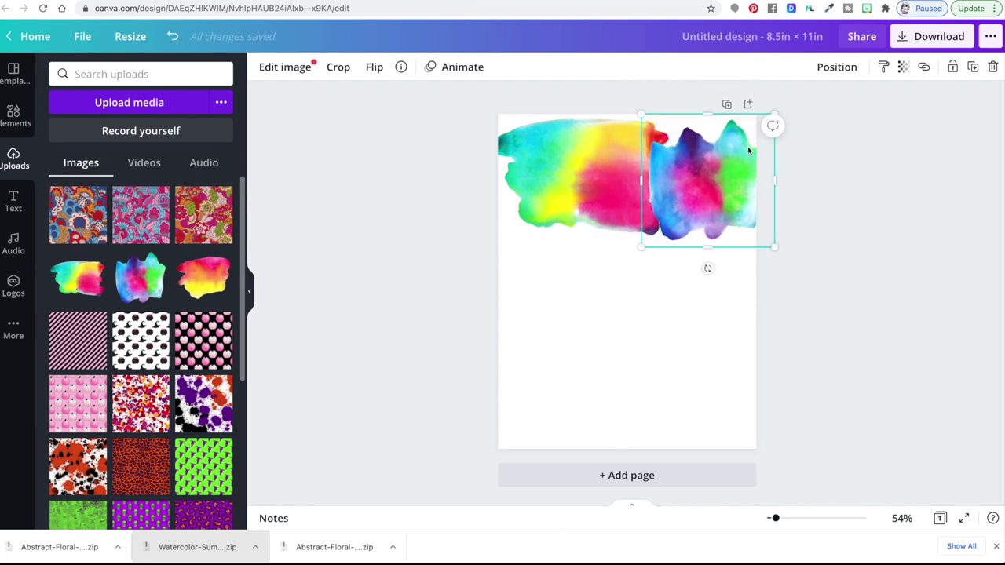
Step: Enlarge the blue watercolor texture and move it aside, then rotate the teal-yellow-pink texture upright on the left side of the page
{"action": "left_click_drag", "start_coordinate": [642, 249], "coordinate": [623, 265]}
{"action": "left_click_drag", "start_coordinate": [718, 197], "coordinate": [586, 291]}
{"action": "left_click", "coordinate": [634, 144]}
{"action": "left_click_drag", "start_coordinate": [634, 144], "coordinate": [629, 181]}
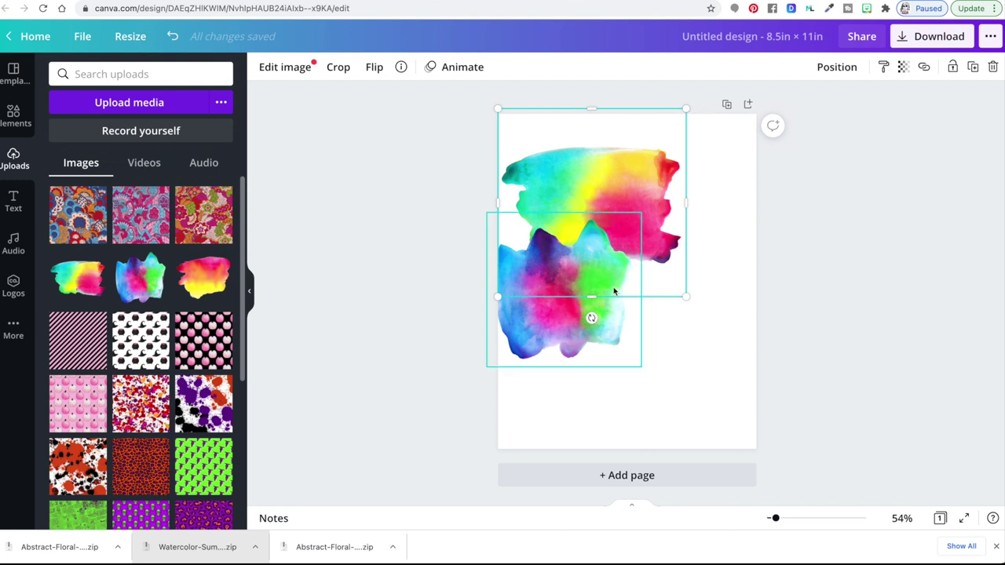
{"action": "left_click_drag", "start_coordinate": [591, 318], "coordinate": [595, 172]}
Step: Move the blue watercolor texture back to the upper right, enlarge it and butt both textures against the page's top edge
{"action": "left_click_drag", "start_coordinate": [630, 320], "coordinate": [708, 209]}
{"action": "left_click_drag", "start_coordinate": [747, 259], "coordinate": [815, 308]}
{"action": "left_click_drag", "start_coordinate": [722, 227], "coordinate": [722, 228]}
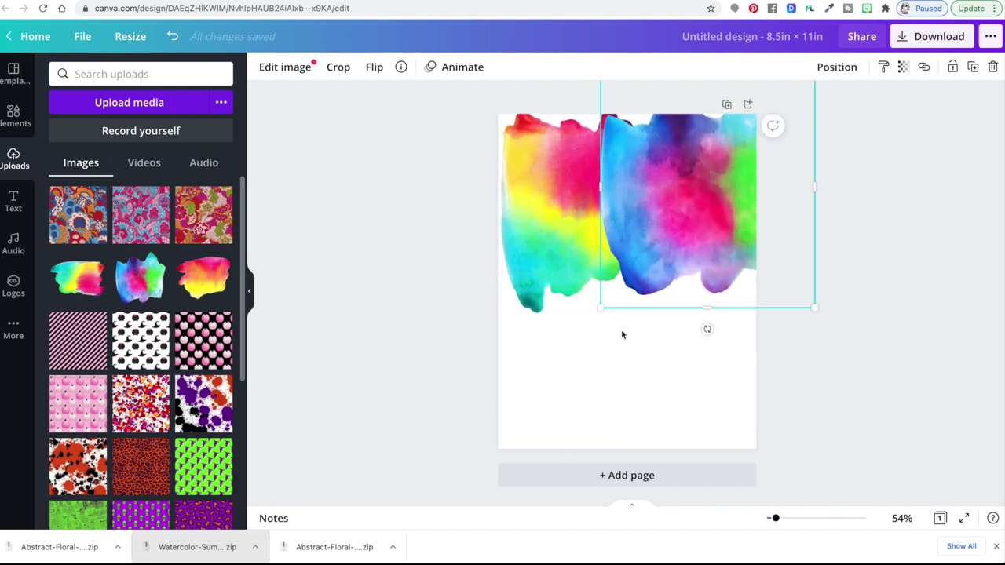
{"action": "left_click_drag", "start_coordinate": [637, 227], "coordinate": [556, 219]}
{"action": "left_click_drag", "start_coordinate": [556, 220], "coordinate": [693, 212]}
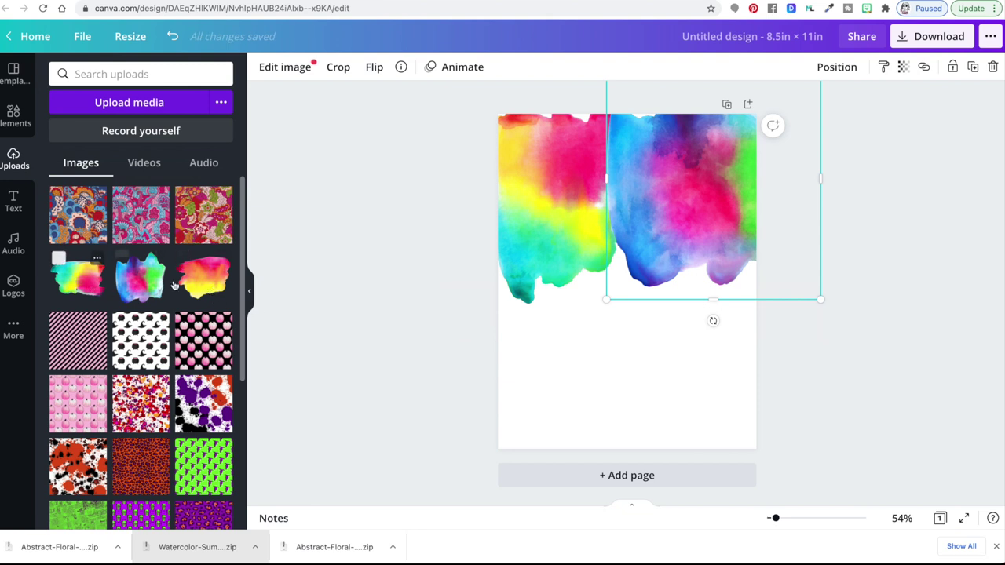
Step: Add the red, orange and green floral pattern, shrink it and place it in the page's lower-left corner
{"action": "left_click", "coordinate": [203, 200]}
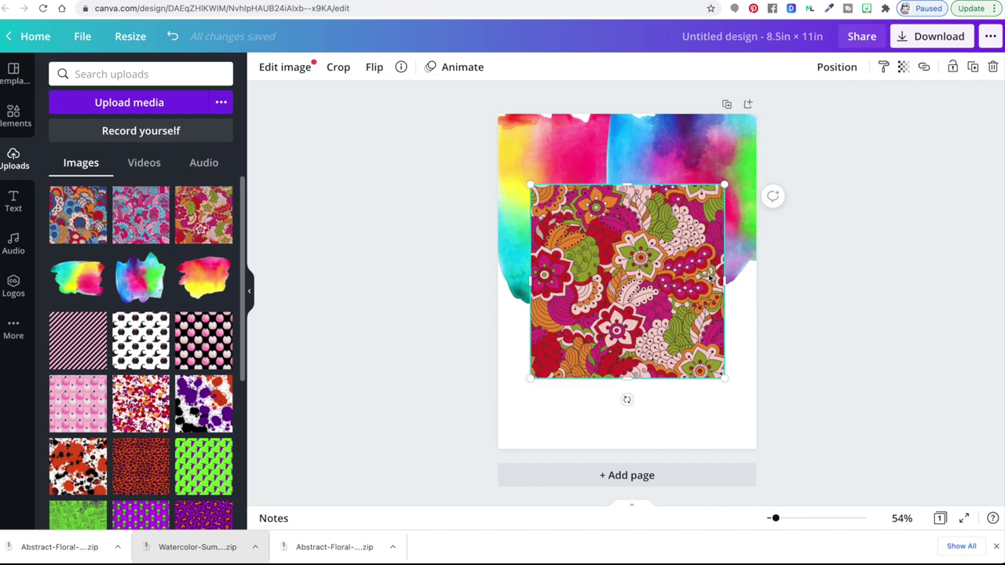
{"action": "left_click_drag", "start_coordinate": [724, 186], "coordinate": [657, 260]}
{"action": "left_click_drag", "start_coordinate": [594, 316], "coordinate": [563, 383]}
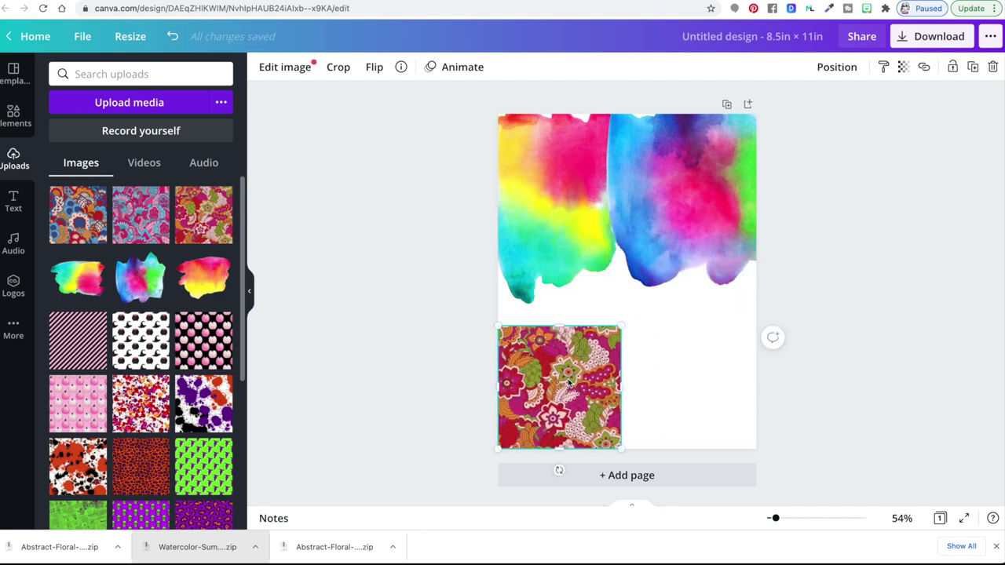
Step: Add the pink and turquoise floral pattern and resize it to fill the page's lower-right corner
{"action": "left_click", "coordinate": [163, 206]}
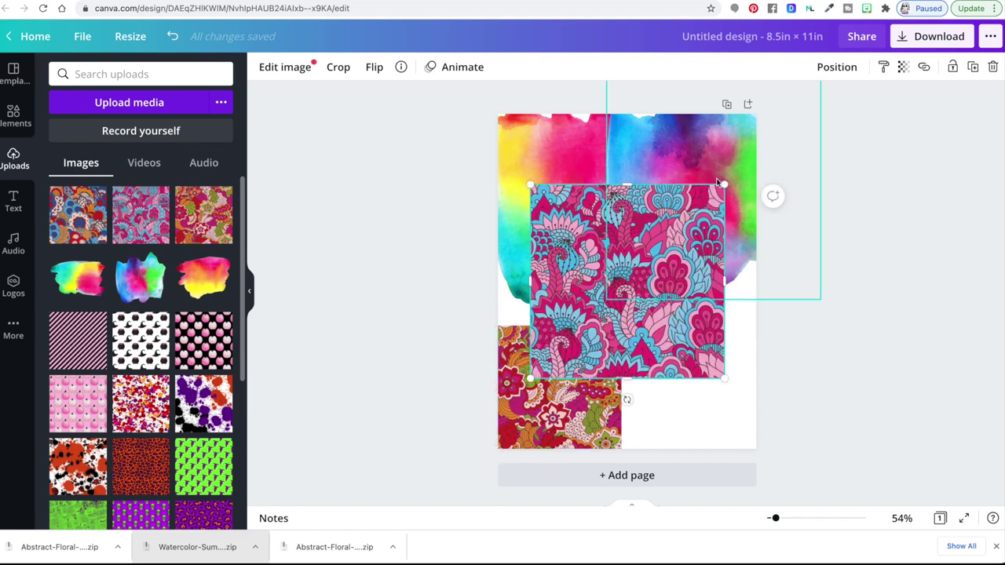
{"action": "left_click_drag", "start_coordinate": [724, 186], "coordinate": [693, 215]}
{"action": "left_click_drag", "start_coordinate": [660, 271], "coordinate": [745, 348]}
{"action": "left_click_drag", "start_coordinate": [775, 292], "coordinate": [725, 349]}
{"action": "left_click_drag", "start_coordinate": [637, 330], "coordinate": [694, 317]}
Step: Enlarge the red and green floral to match the pink pattern's height and align the two side by side
{"action": "left_click", "coordinate": [620, 328]}
{"action": "left_click", "coordinate": [685, 357]}
{"action": "left_click_drag", "start_coordinate": [576, 365], "coordinate": [579, 365]}
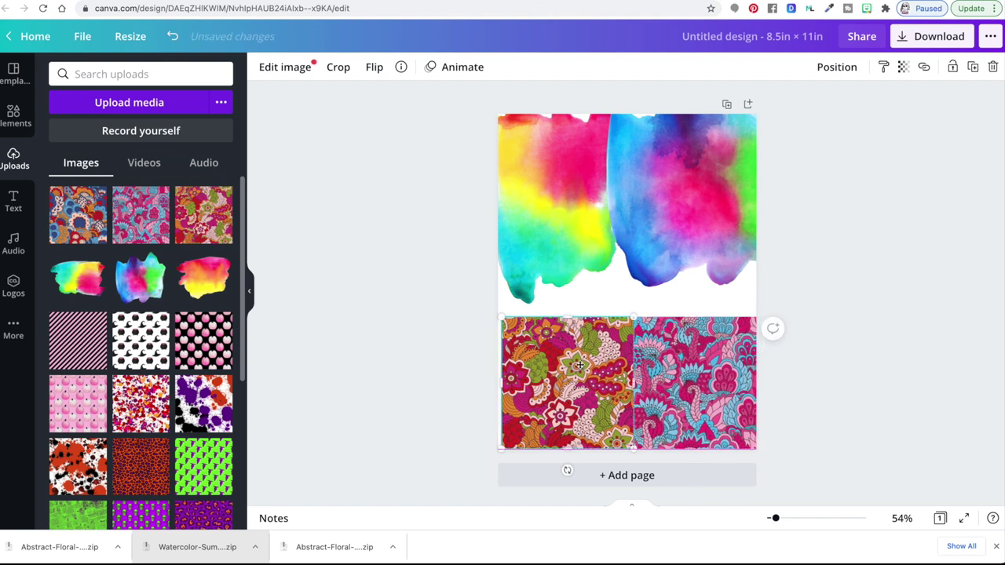
{"action": "left_click", "coordinate": [732, 357]}
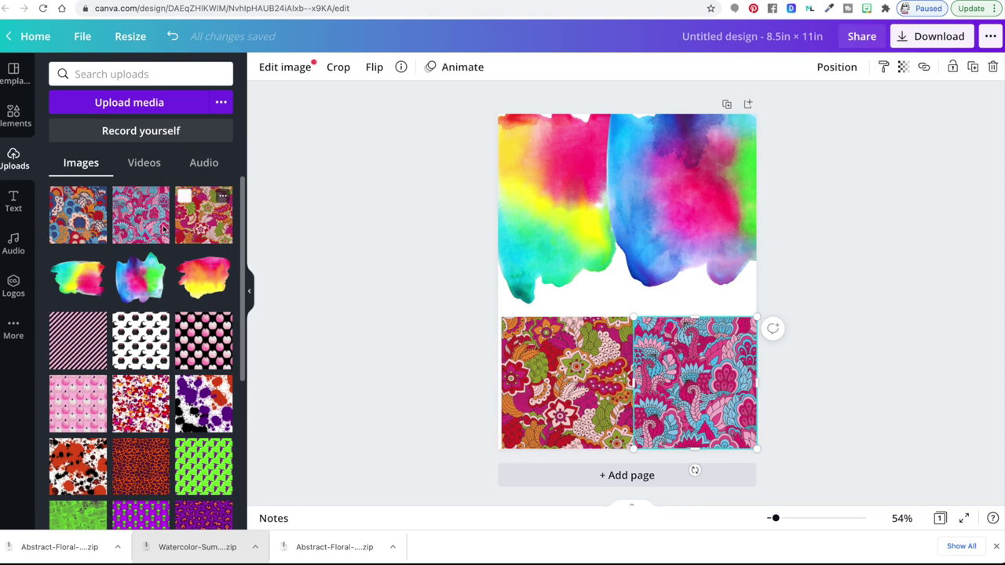
Step: Add the blue and orange floral pattern, shrink it and place it centered directly above the two lower patterns
{"action": "left_click", "coordinate": [78, 214]}
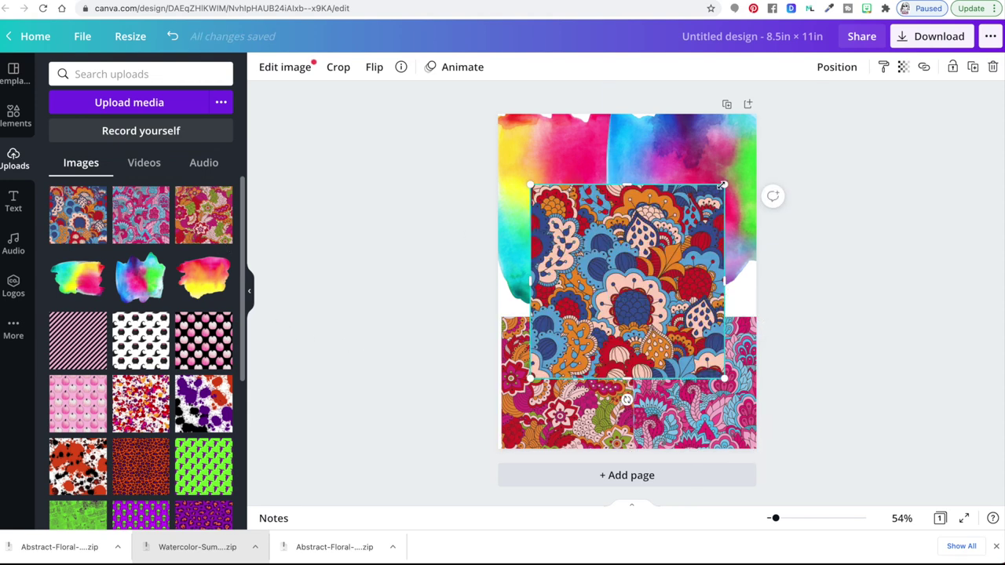
{"action": "left_click_drag", "start_coordinate": [723, 185], "coordinate": [699, 287]}
{"action": "left_click_drag", "start_coordinate": [628, 309], "coordinate": [661, 247]}
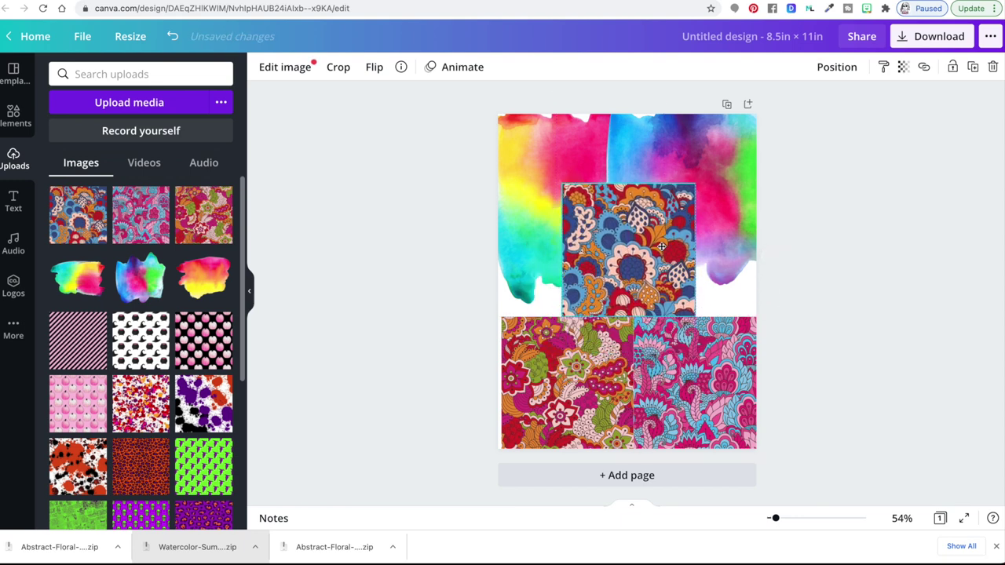
Step: Shrink both watercolor textures in the page's upper corners and rotate the teal-yellow-pink one back to horizontal
{"action": "left_click_drag", "start_coordinate": [824, 319], "coordinate": [777, 251]}
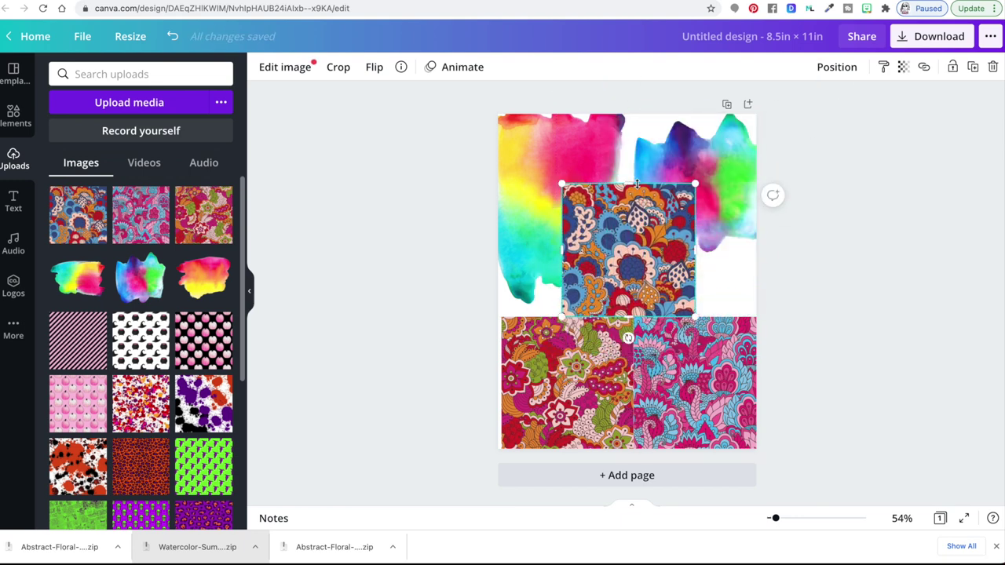
{"action": "left_click_drag", "start_coordinate": [669, 88], "coordinate": [590, 165]}
{"action": "left_click_drag", "start_coordinate": [518, 326], "coordinate": [479, 196]}
{"action": "left_click_drag", "start_coordinate": [520, 149], "coordinate": [572, 162]}
Step: Fit the blue and orange floral along the left edge under the horizontal watercolor, and lower the blue watercolor slightly beside it
{"action": "left_click_drag", "start_coordinate": [628, 251], "coordinate": [565, 259]}
{"action": "left_click", "coordinate": [619, 170]}
{"action": "left_click", "coordinate": [746, 362]}
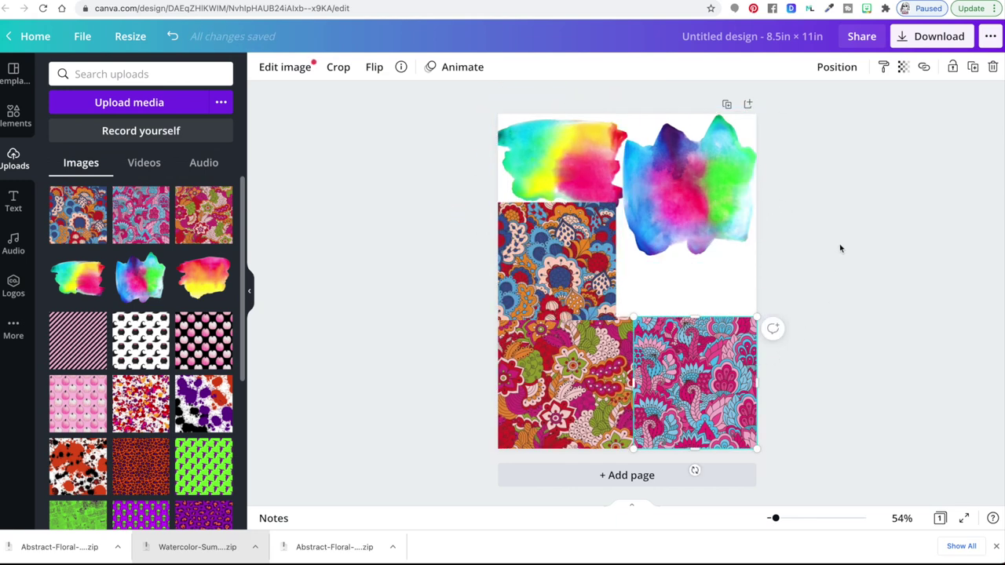
{"action": "left_click_drag", "start_coordinate": [684, 199], "coordinate": [672, 226]}
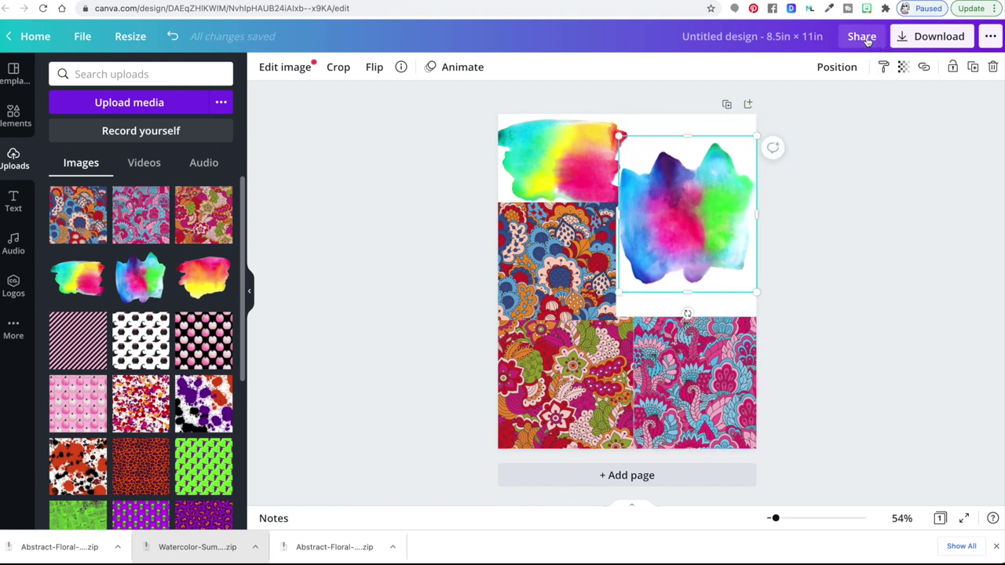
Step: Rename the design as "video fabric test"
{"action": "left_click", "coordinate": [915, 39]}
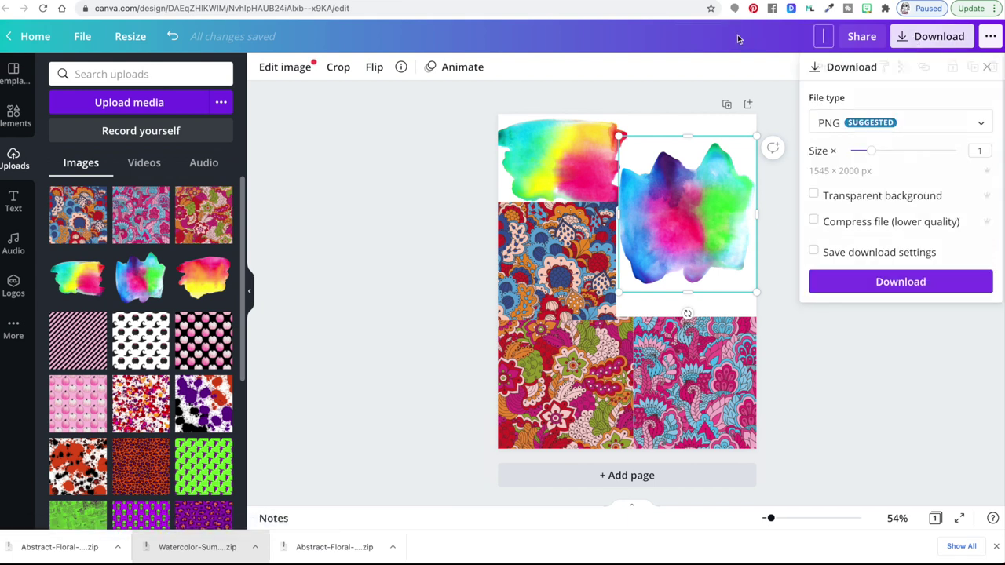
{"action": "left_click", "coordinate": [681, 27]}
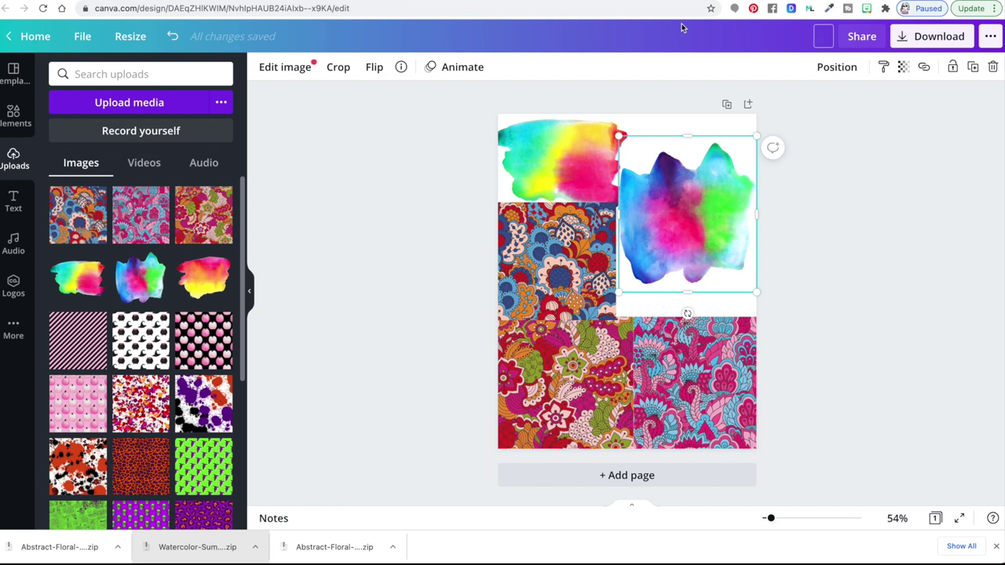
{"action": "type", "text": "video fabric test"}
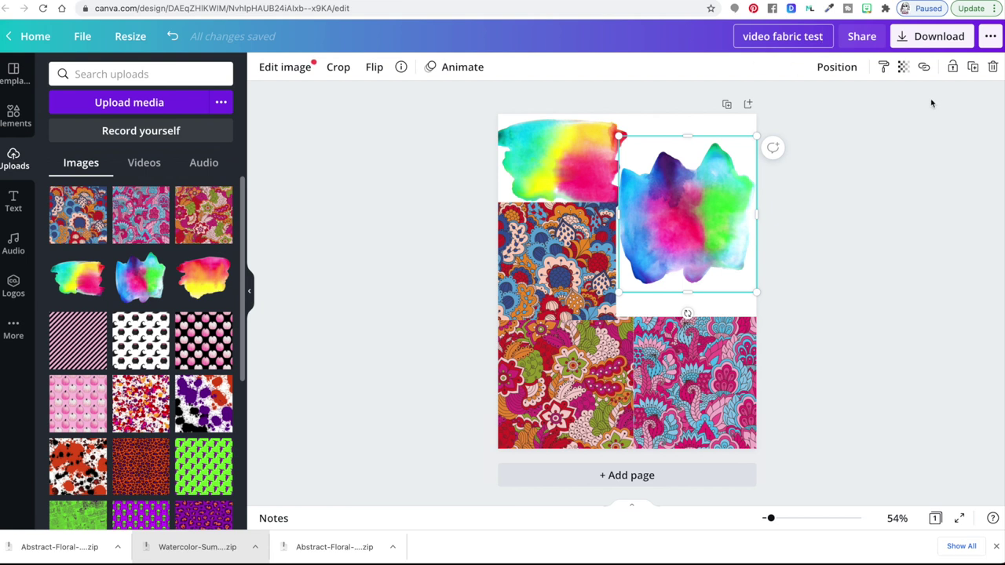
Step: Download the design as a PNG at size 1 and dismiss the saved-design dialog
{"action": "left_click", "coordinate": [933, 37]}
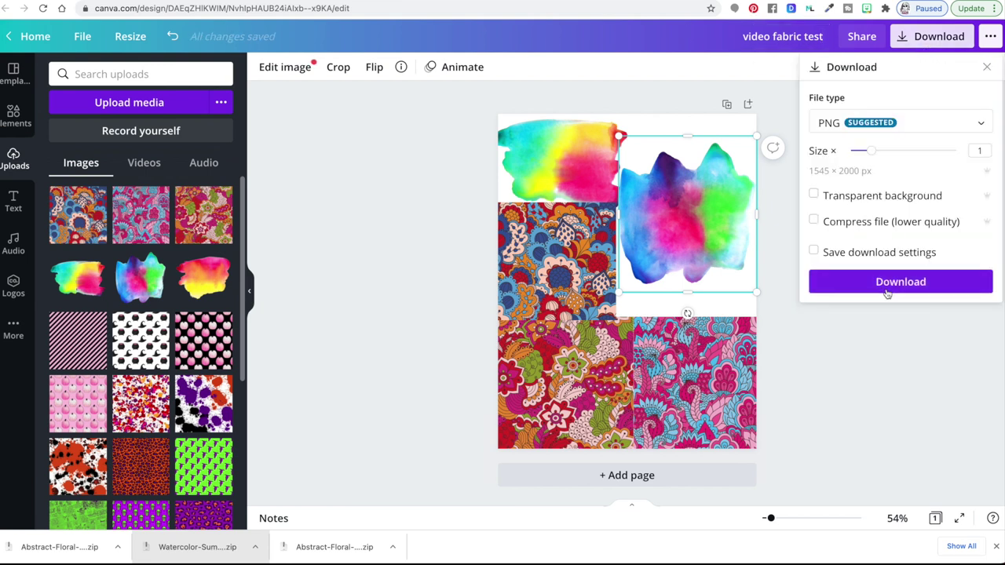
{"action": "left_click", "coordinate": [888, 290]}
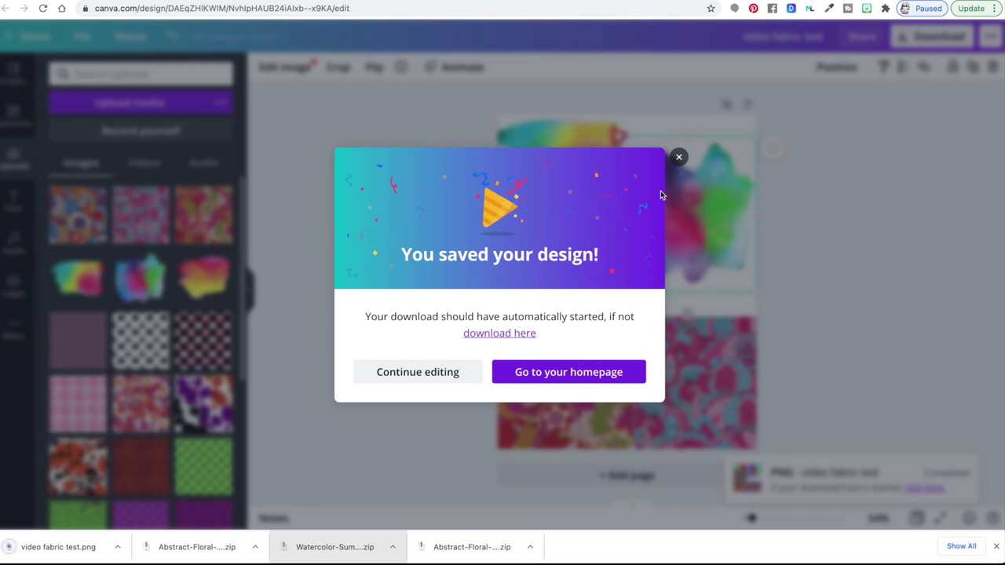
{"action": "left_click", "coordinate": [679, 159]}
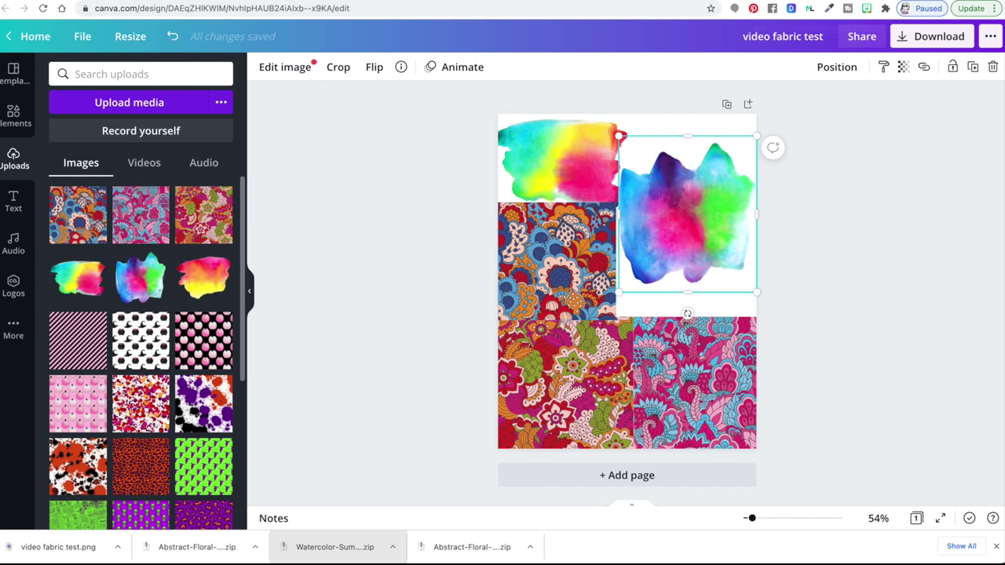
Step: Switch to Sawgrass CreativeStudio, start a new creation, and search the design canvases for 8.5 to choose the 8.5" x 11" Portrait blank
{"action": "key", "text": "ctrl+Tab"}
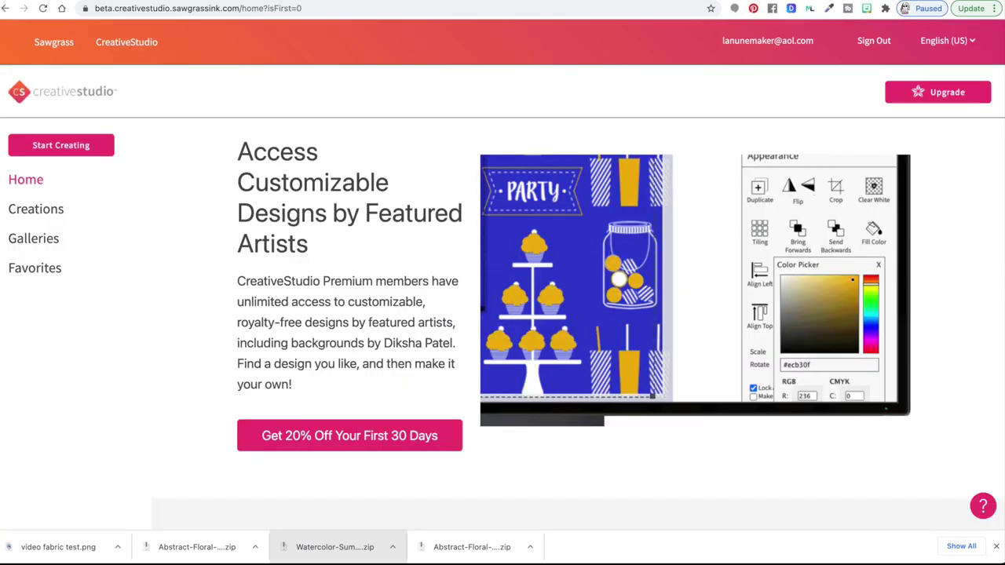
{"action": "left_click", "coordinate": [61, 146]}
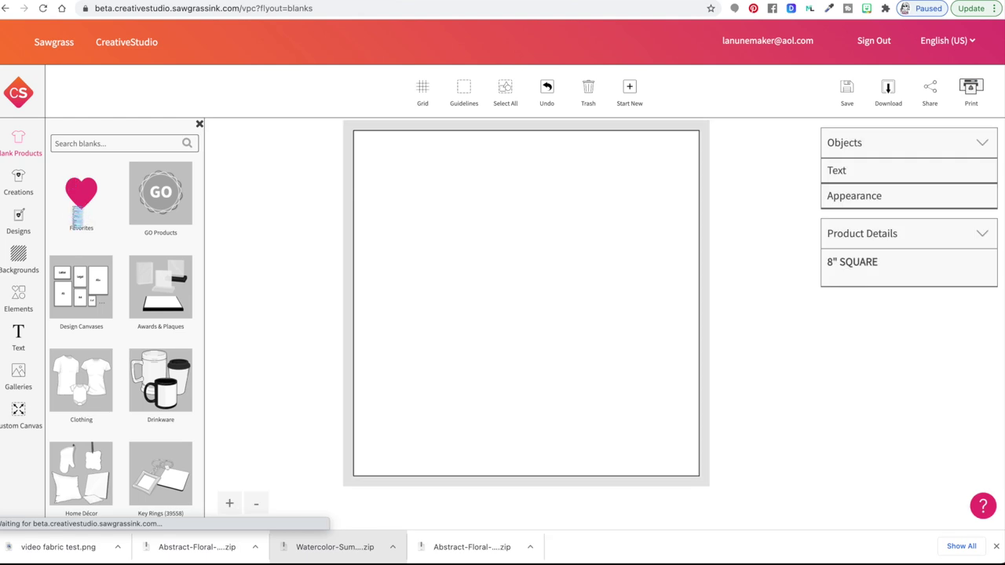
{"action": "left_click", "coordinate": [79, 302]}
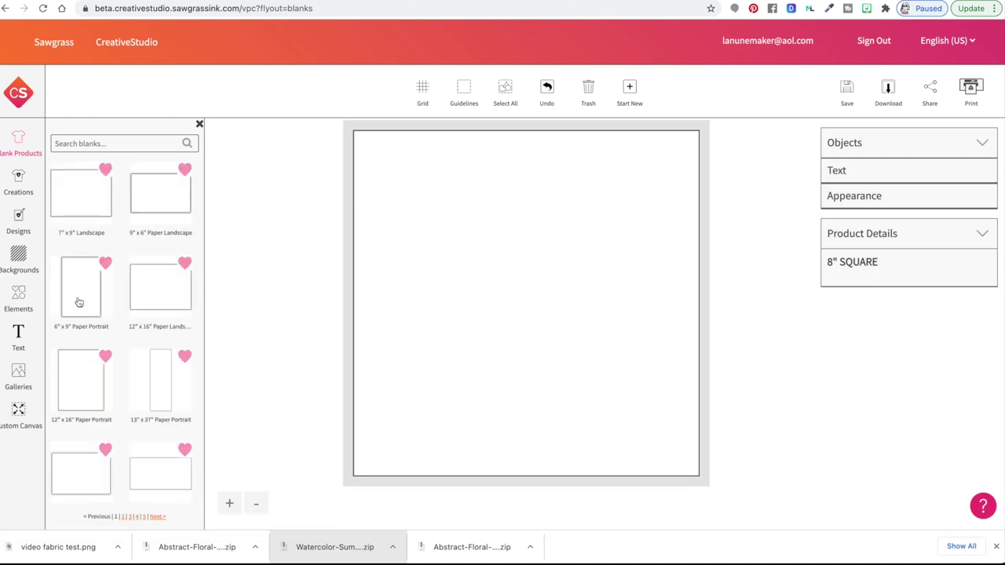
{"action": "left_click", "coordinate": [94, 144]}
{"action": "type", "text": "8.5"}
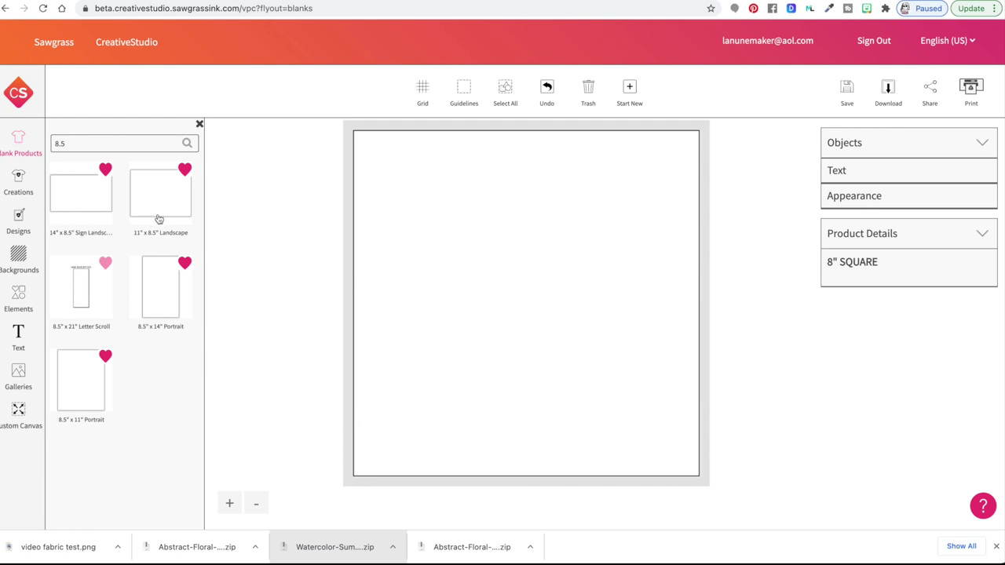
{"action": "left_click", "coordinate": [79, 398]}
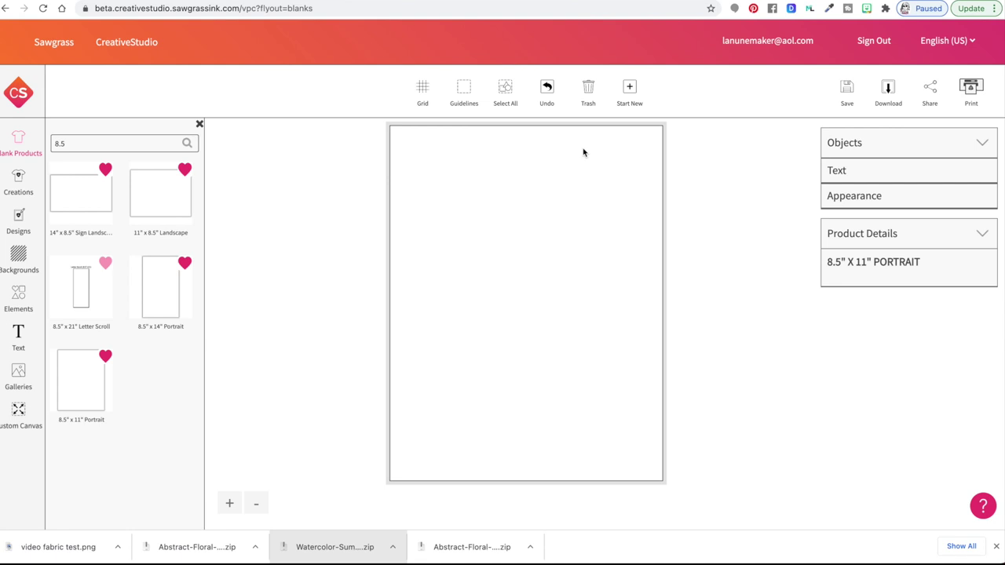
Step: Open the custom canvas settings and set the unit to inches
{"action": "left_click", "coordinate": [19, 412]}
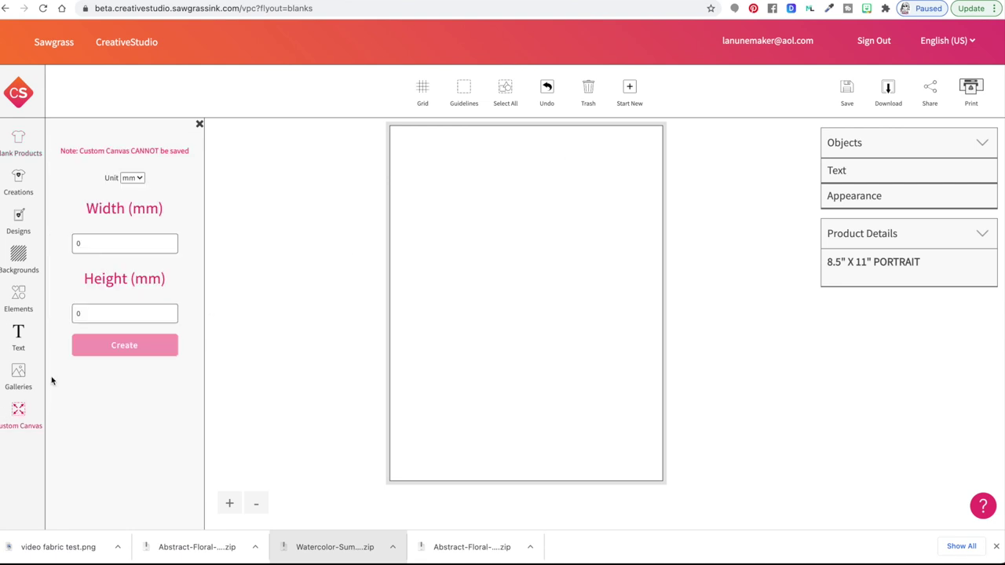
{"action": "left_click", "coordinate": [132, 178]}
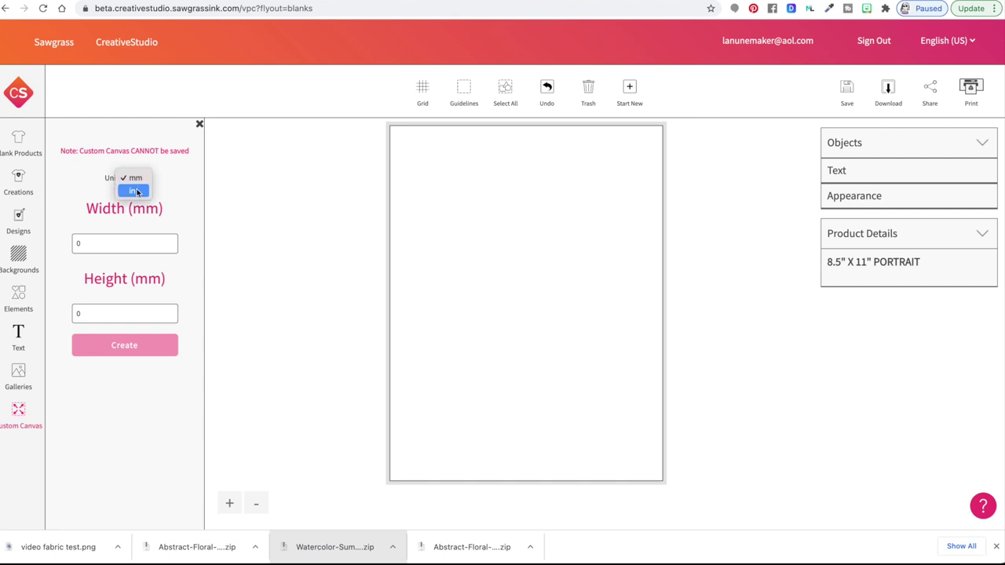
{"action": "left_click", "coordinate": [135, 191]}
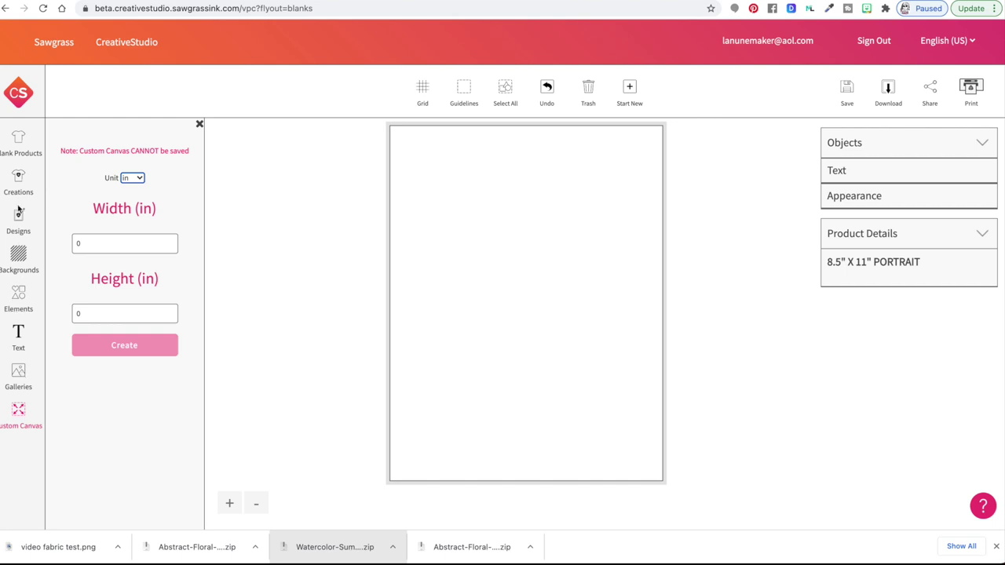
Step: Upload "video fabric test.png" from Downloads into the My Images gallery and place it on the canvas
{"action": "left_click", "coordinate": [17, 368]}
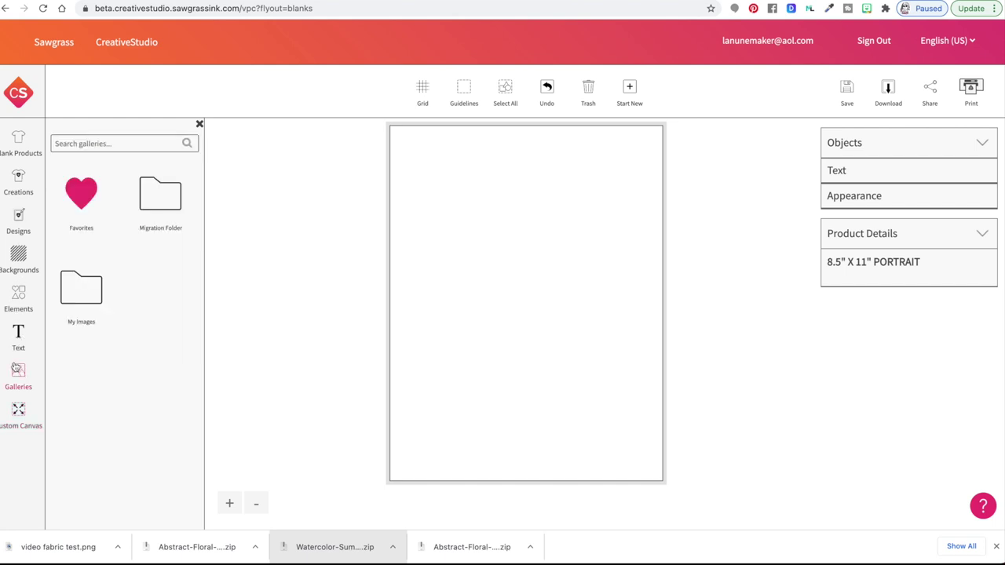
{"action": "left_click", "coordinate": [76, 306]}
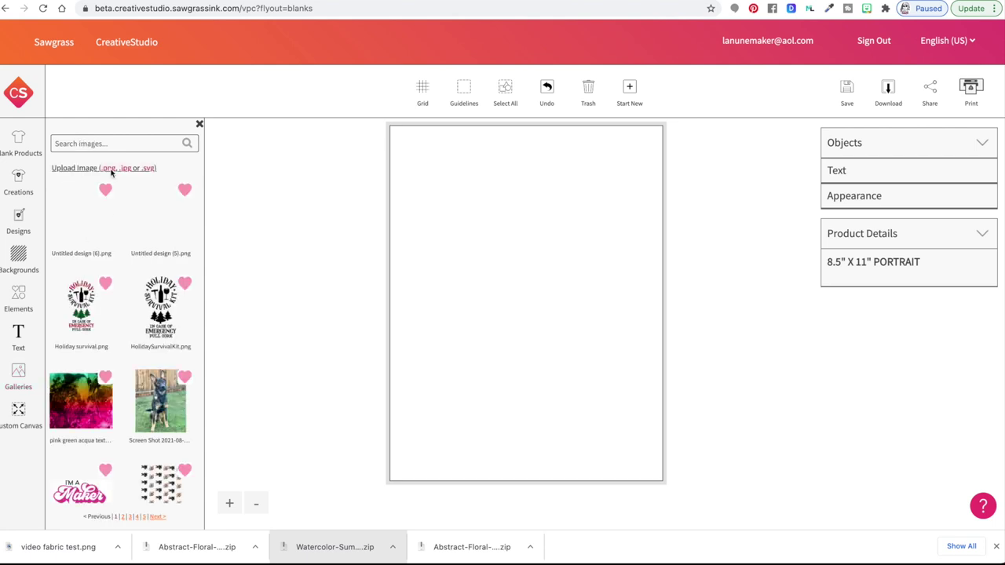
{"action": "left_click", "coordinate": [76, 168]}
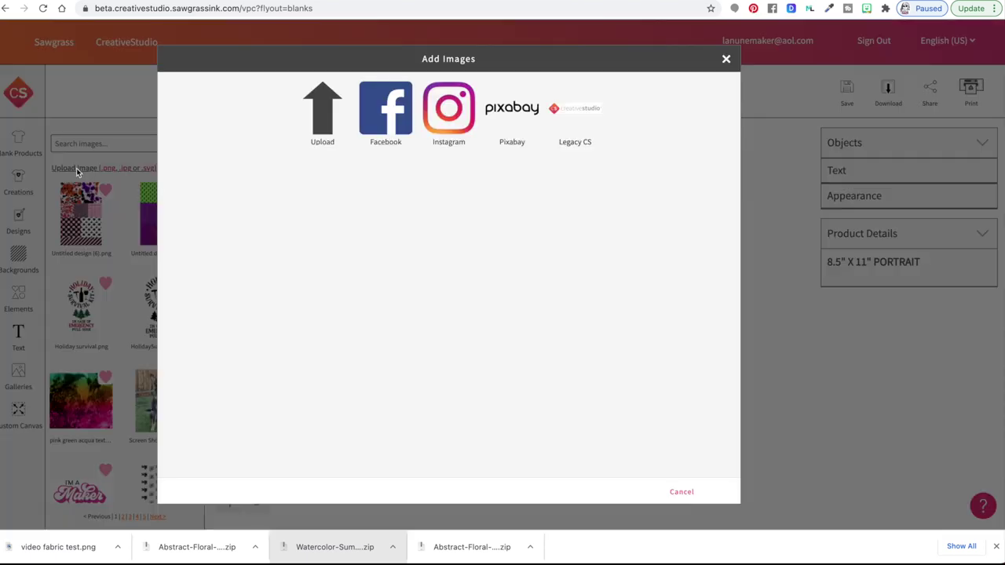
{"action": "left_click", "coordinate": [327, 126]}
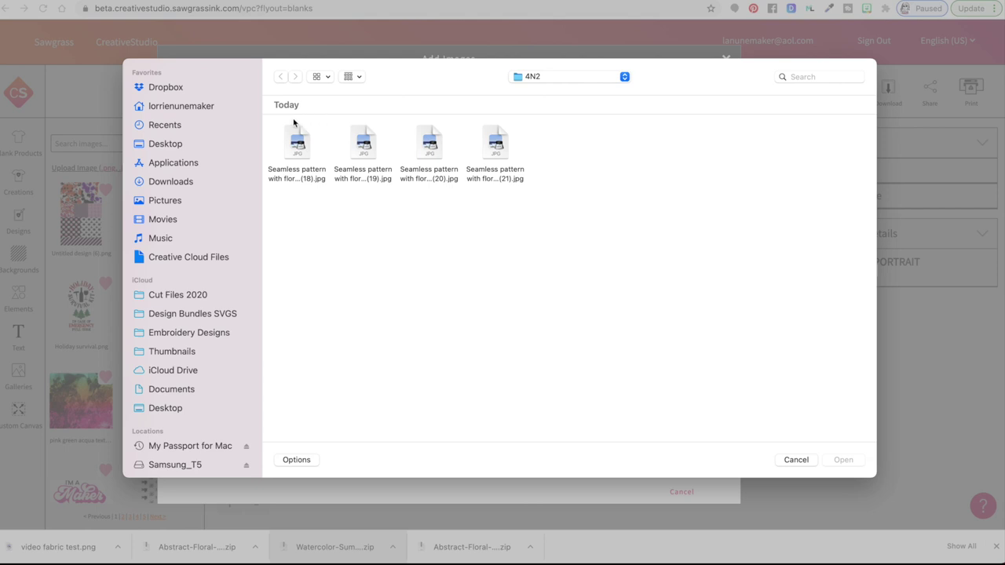
{"action": "left_click", "coordinate": [170, 182]}
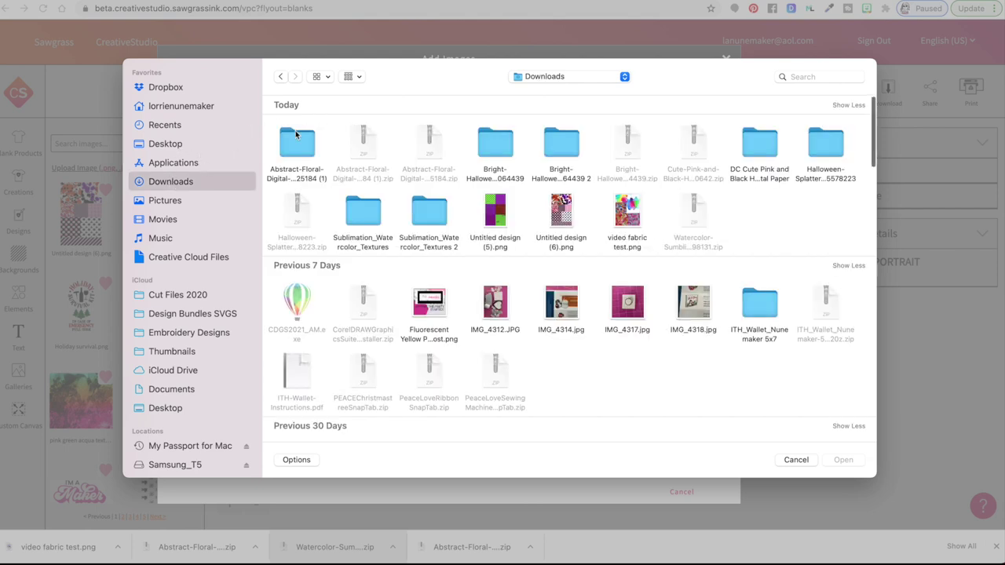
{"action": "left_click", "coordinate": [626, 210]}
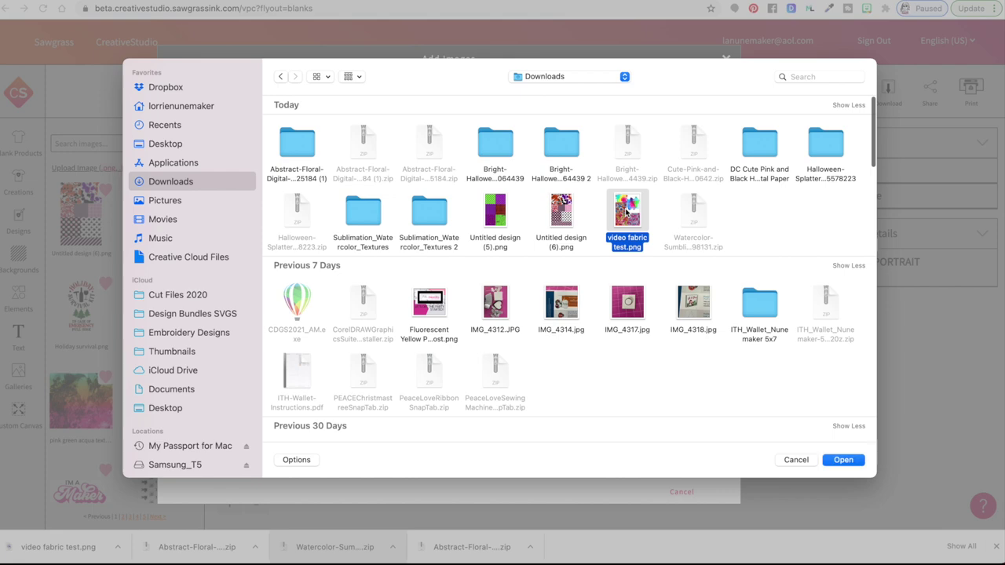
{"action": "left_click", "coordinate": [843, 460]}
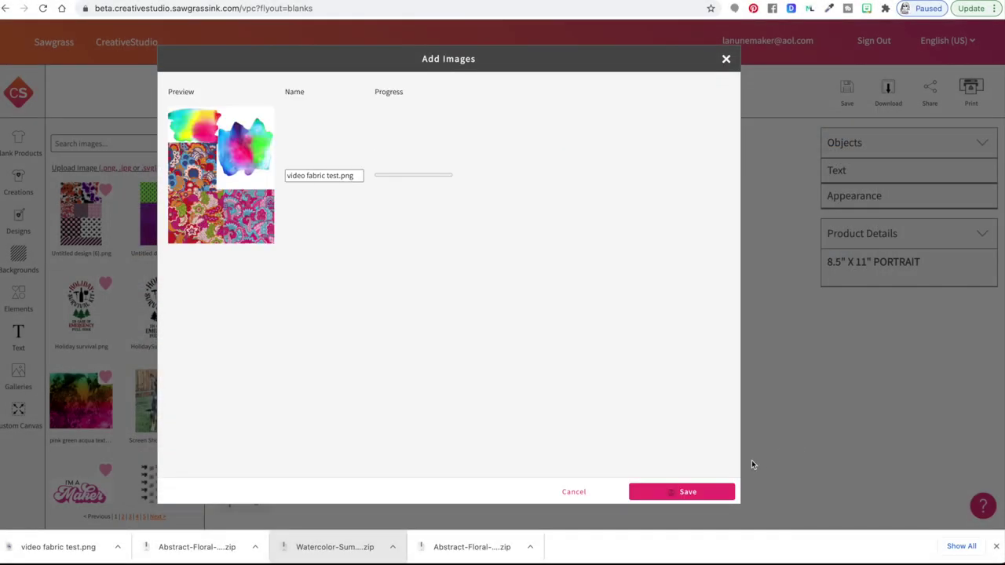
{"action": "left_click", "coordinate": [688, 492]}
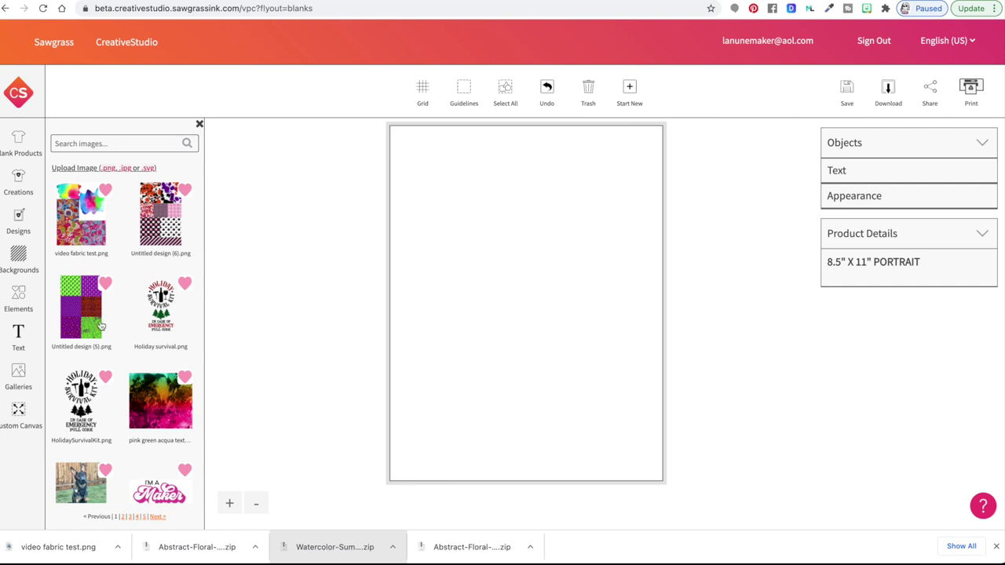
{"action": "left_click", "coordinate": [76, 228]}
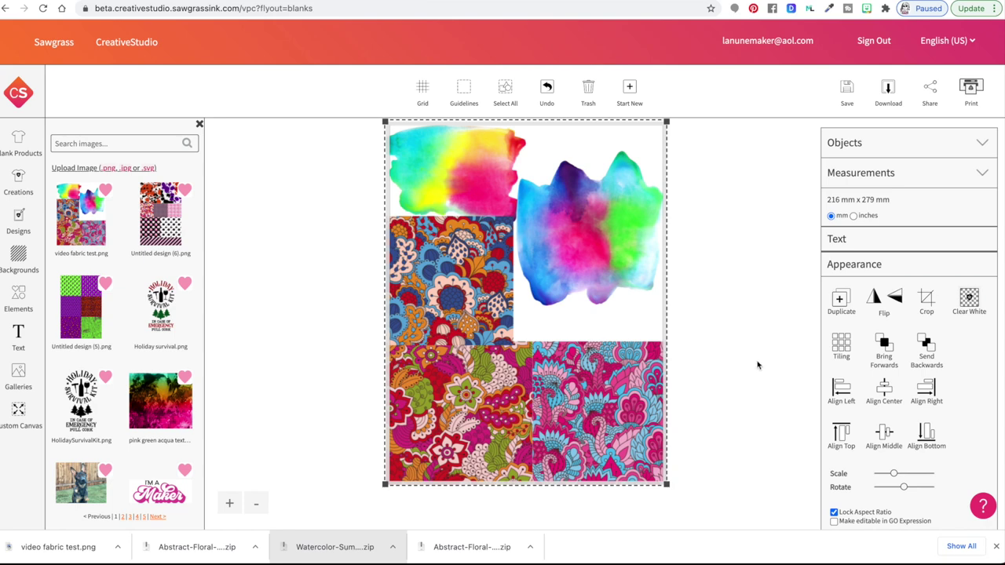
Step: Send the design to print on the SAWGRASS SG500 with Polyester as the product, and dismiss the confirmation
{"action": "left_click", "coordinate": [970, 90]}
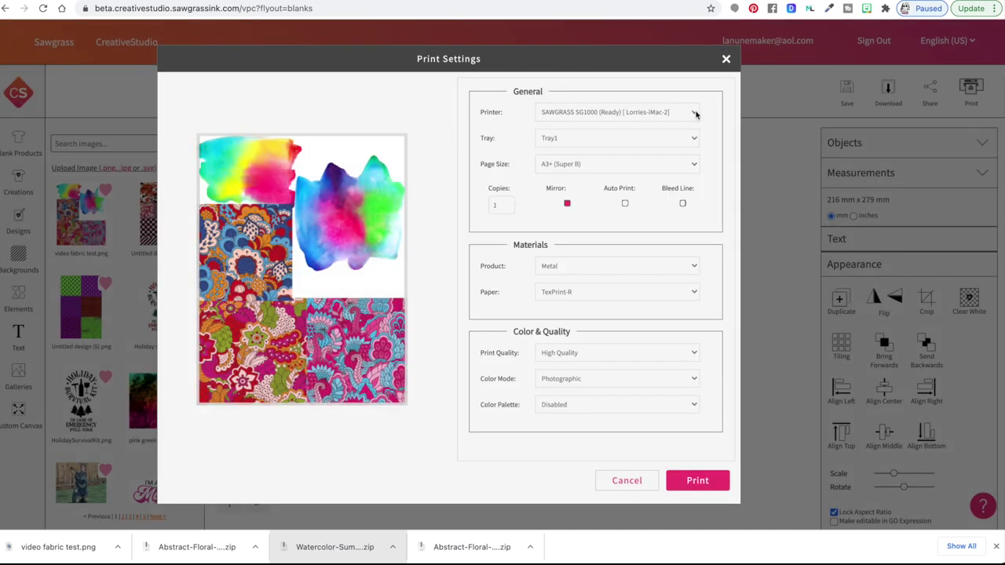
{"action": "left_click", "coordinate": [694, 112]}
{"action": "left_click", "coordinate": [684, 124]}
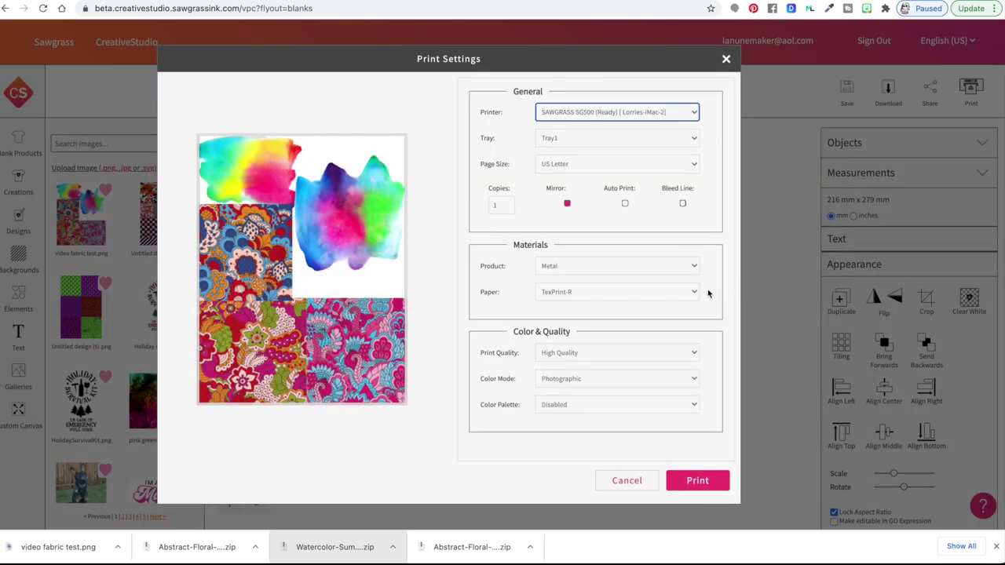
{"action": "left_click", "coordinate": [694, 267]}
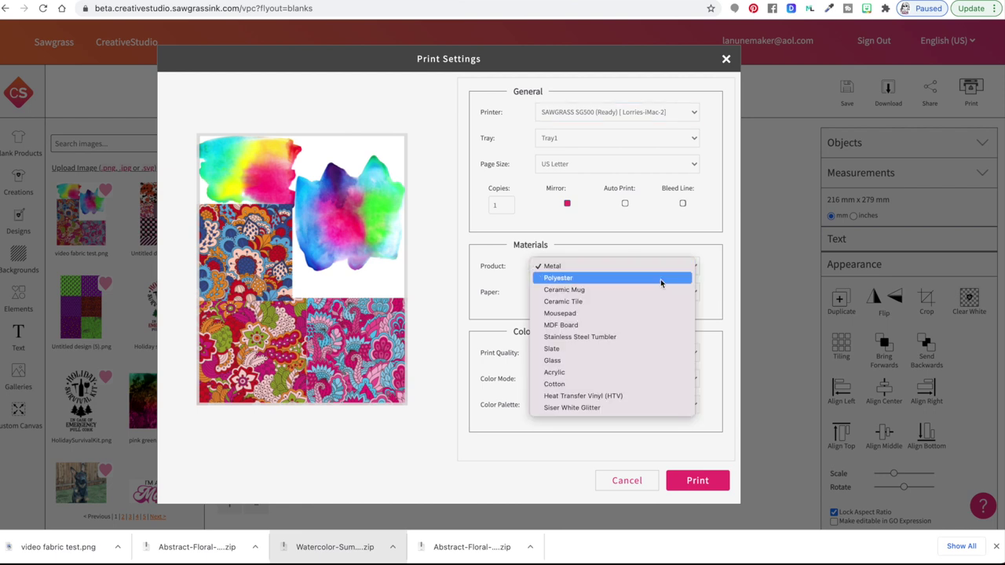
{"action": "left_click", "coordinate": [660, 278]}
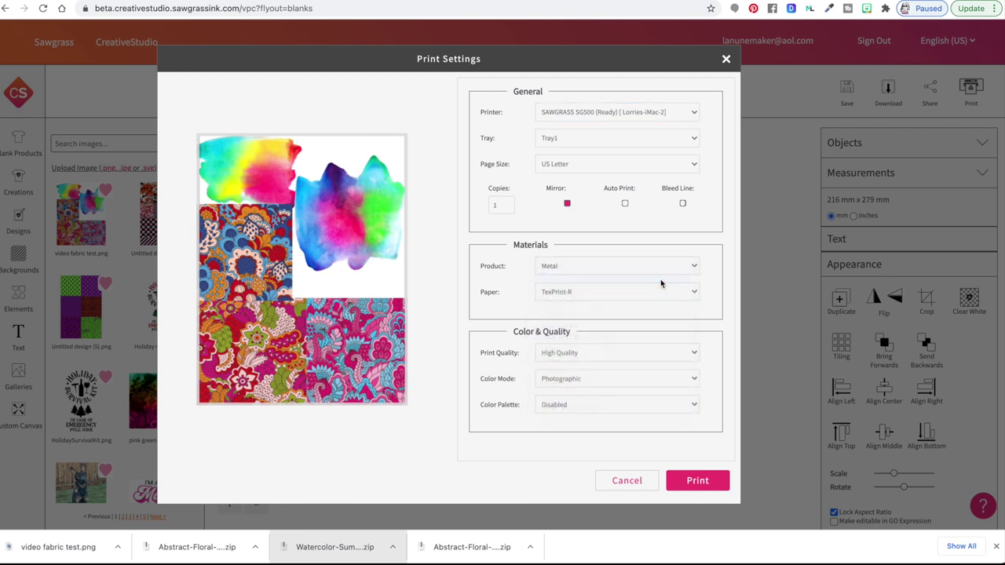
{"action": "left_click", "coordinate": [701, 480]}
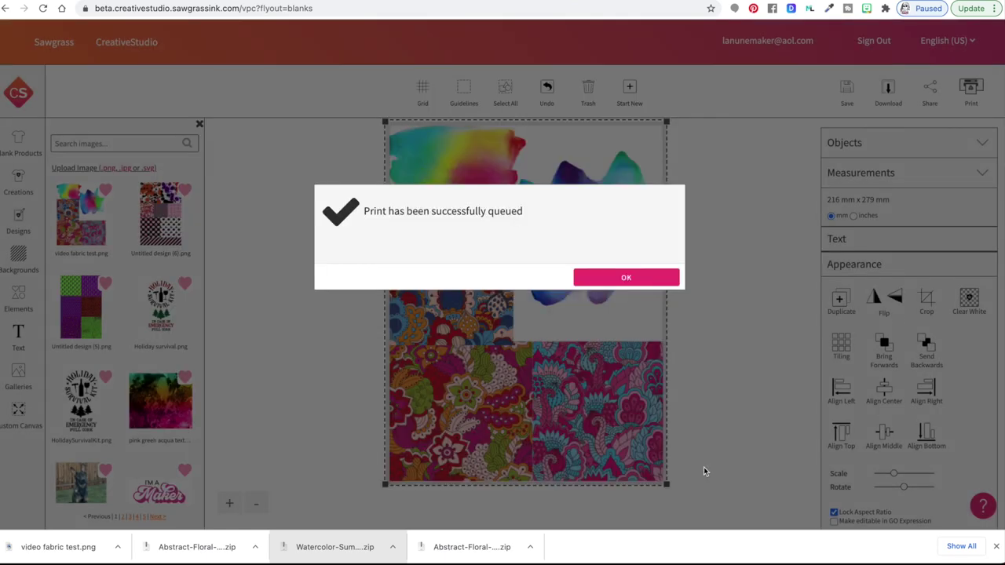
{"action": "left_click", "coordinate": [640, 279]}
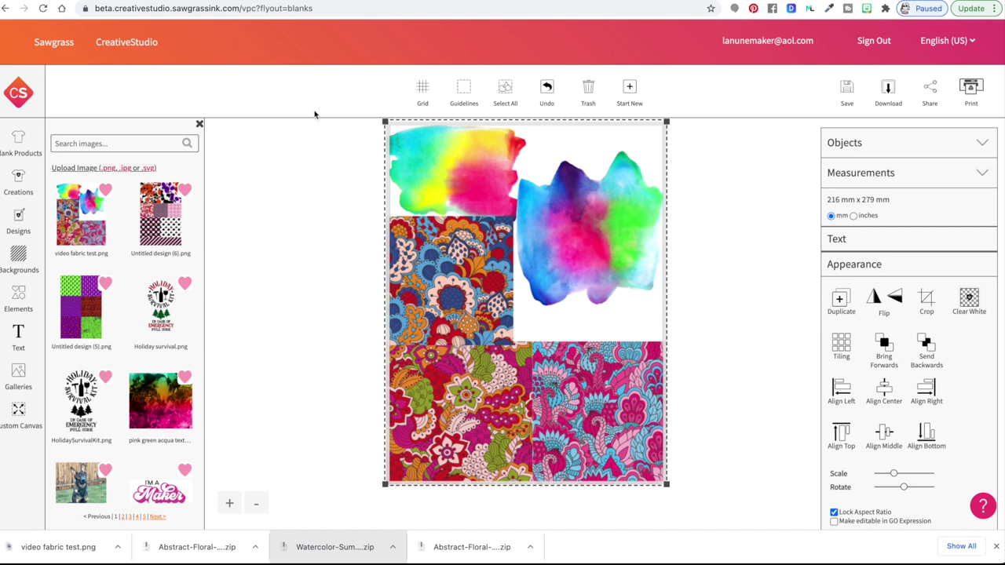
Step: Switch to Sawgrass Print Manager to open the print settings of the queued job
{"action": "mouse_move", "coordinate": [830, 559]}
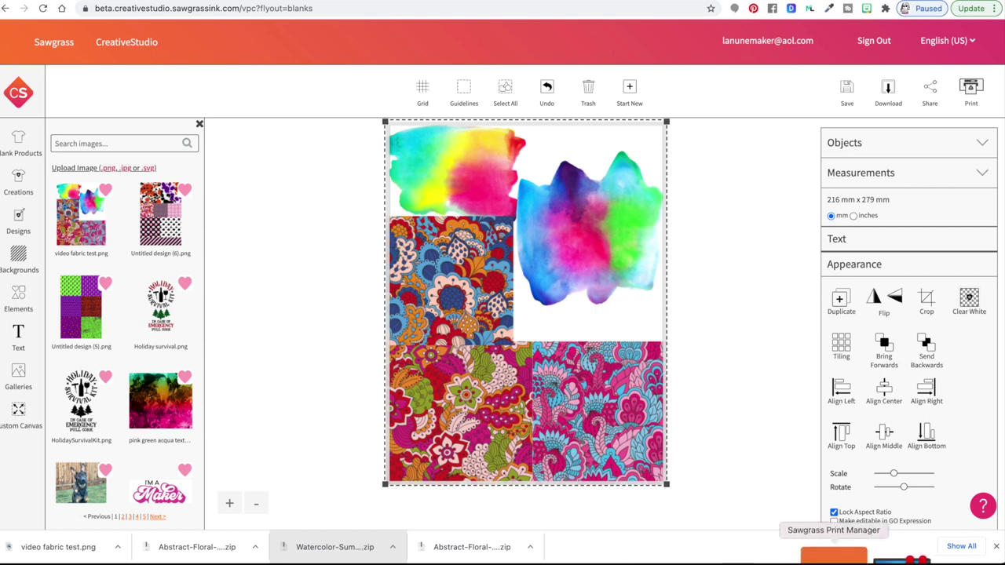
{"action": "left_click", "coordinate": [826, 561]}
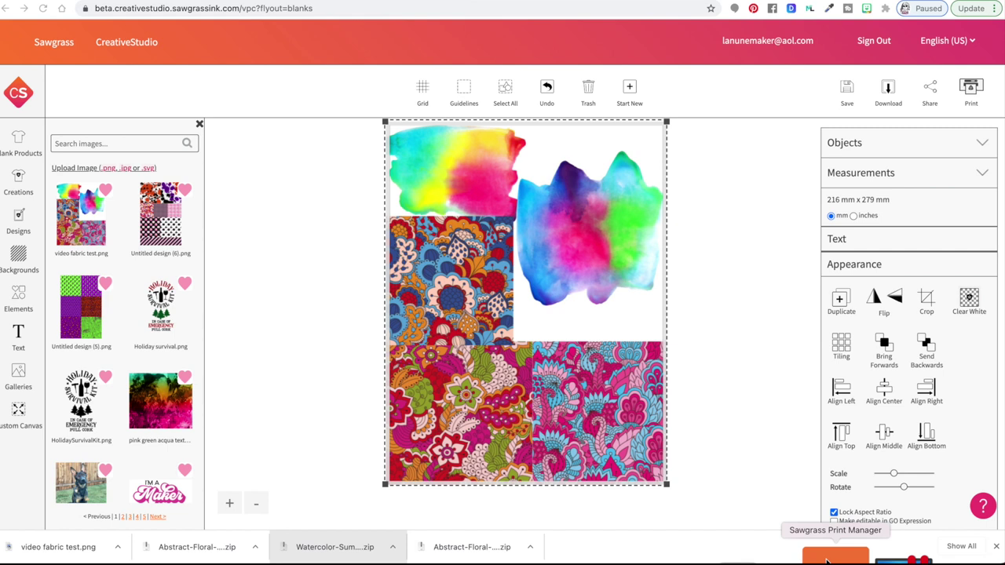
{"action": "left_click", "coordinate": [825, 561]}
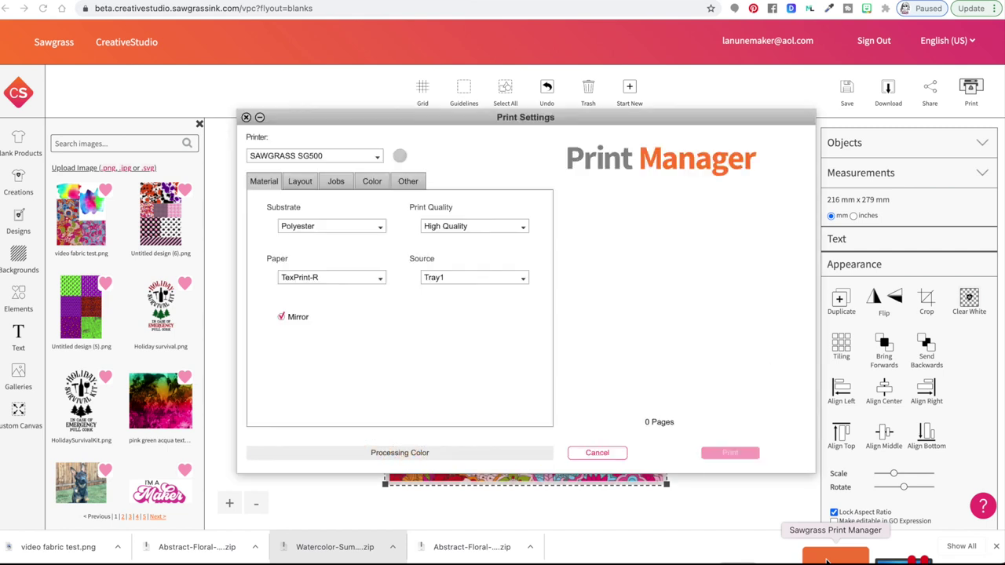